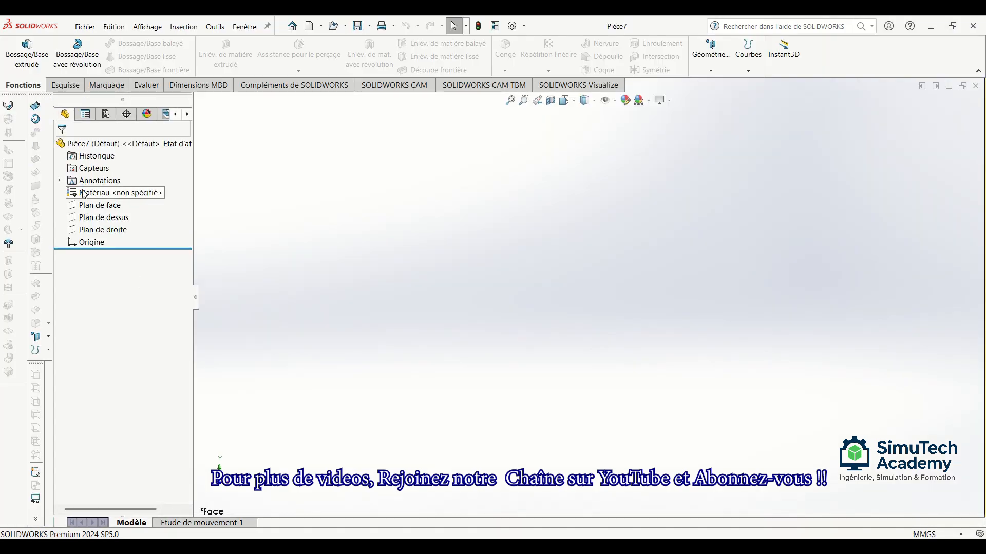
# Start a new sketch on the front plane (Plan de face)
pyautogui.click(65, 85)
pyautogui.click(19, 51)
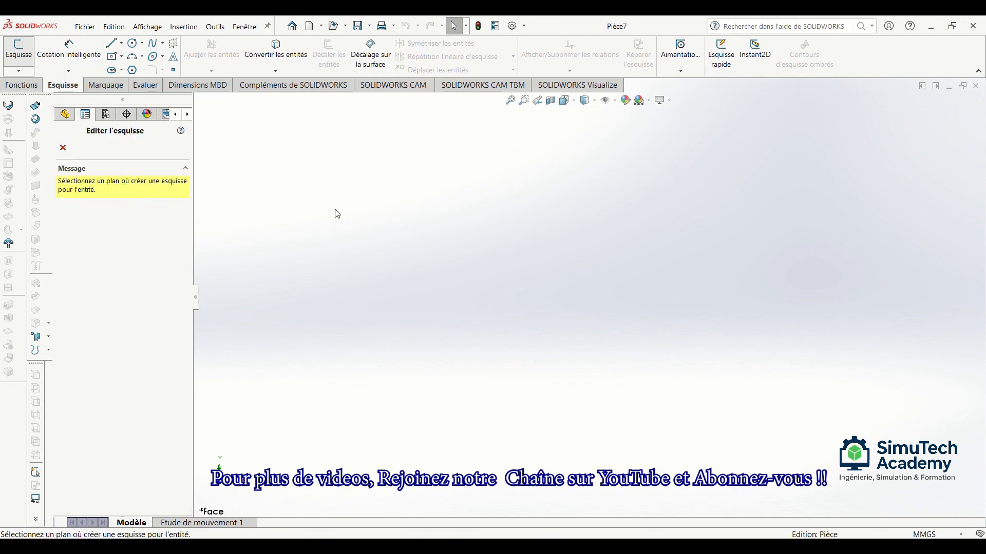
pyautogui.click(452, 277)
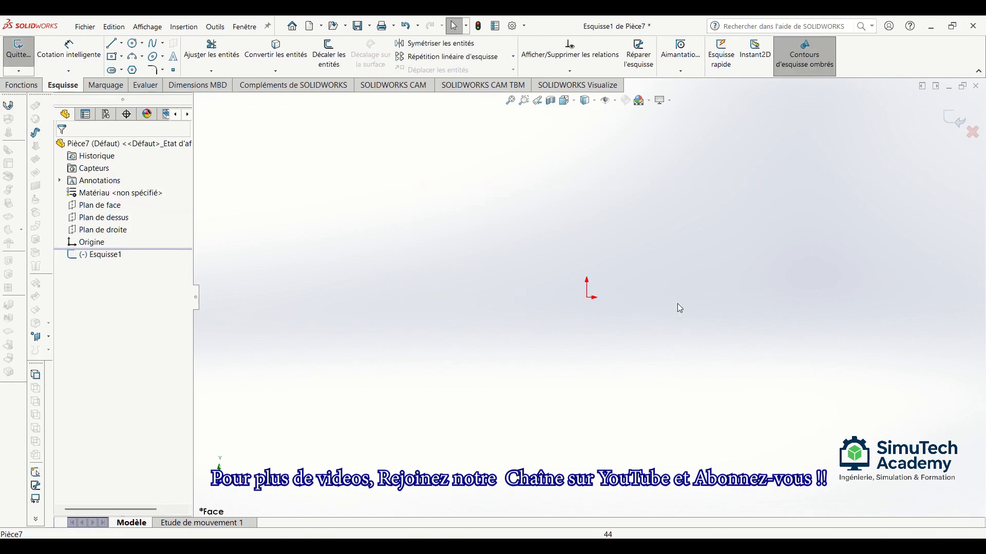
# Sketch connected lines from the origin: about 7.3 mm up, across, down past the origin, and back to just short of the first line
pyautogui.click(117, 49)
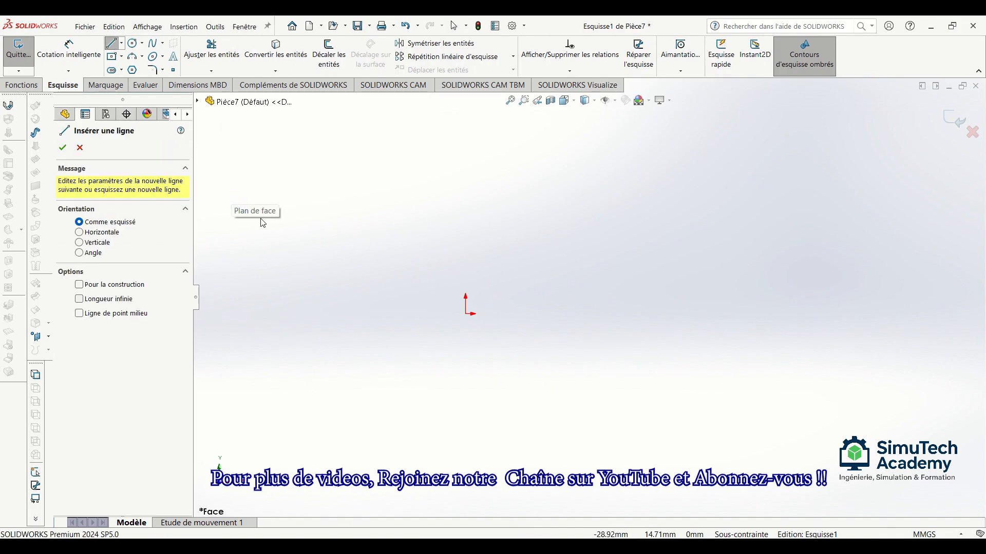
pyautogui.click(466, 315)
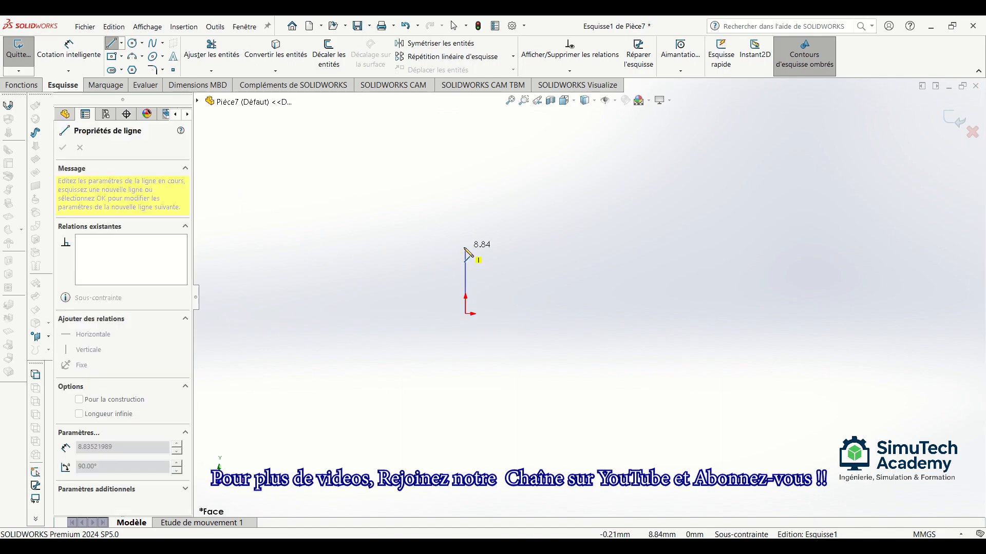
pyautogui.click(465, 258)
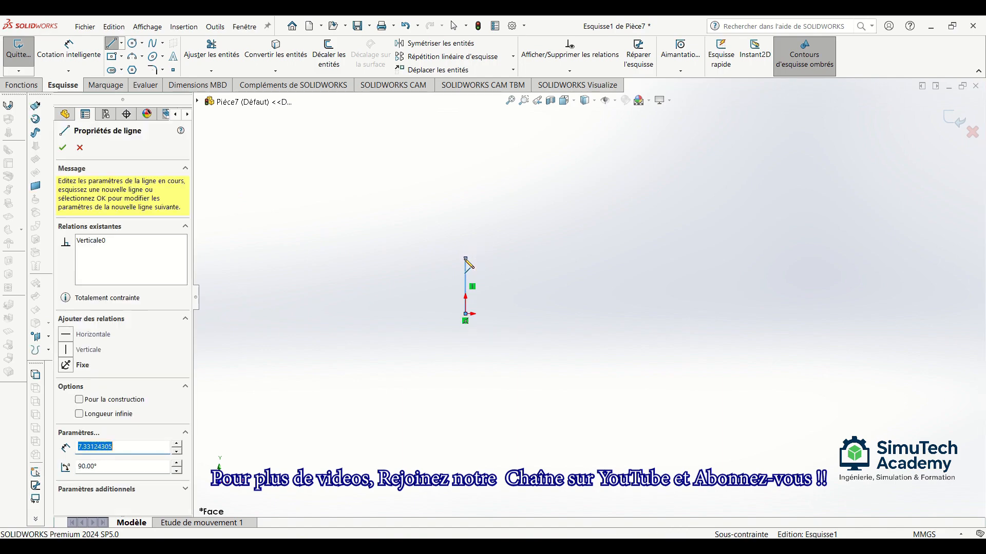
pyautogui.click(599, 258)
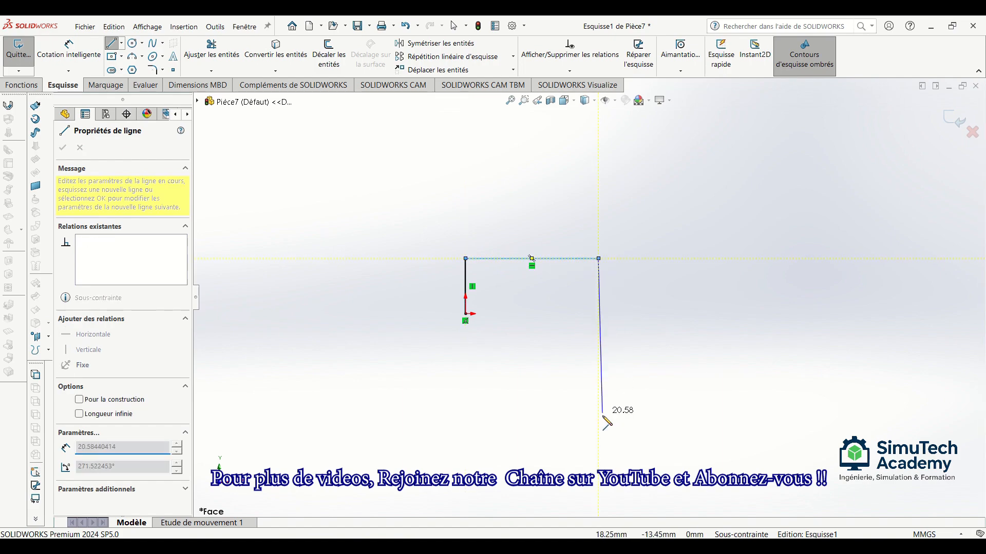
pyautogui.doubleClick(599, 439)
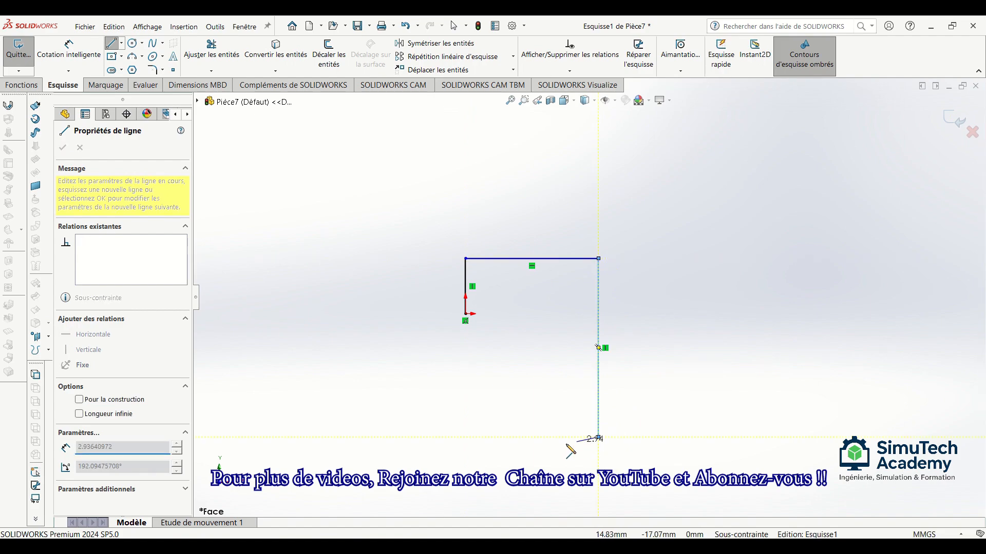
pyautogui.doubleClick(523, 438)
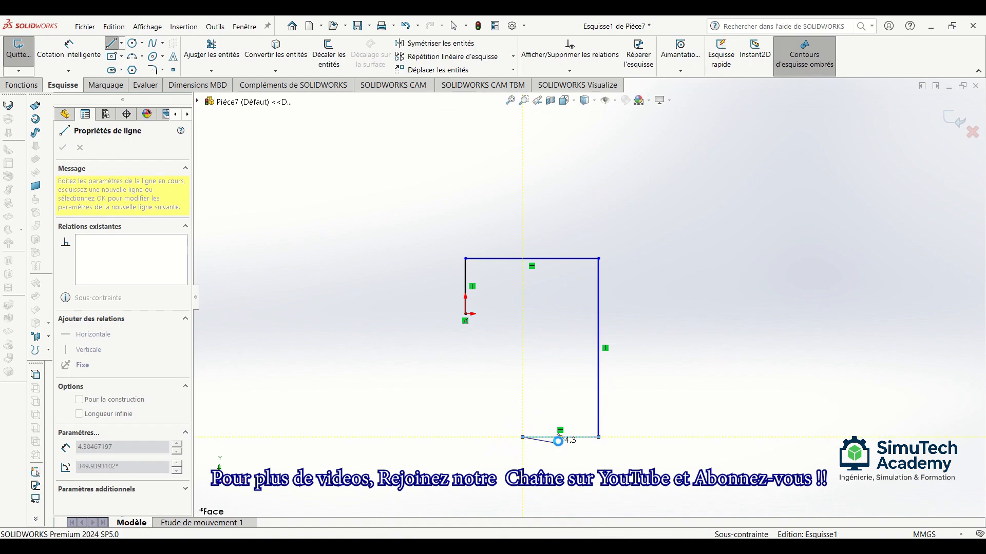
pyautogui.press('Escape')
pyautogui.click(524, 439)
pyautogui.moveTo(522, 437); pyautogui.dragTo(479, 443)
# Close the profile back to the origin with lines forming a rectangular notch, and stretch the bottom edge downward
pyautogui.click(111, 43)
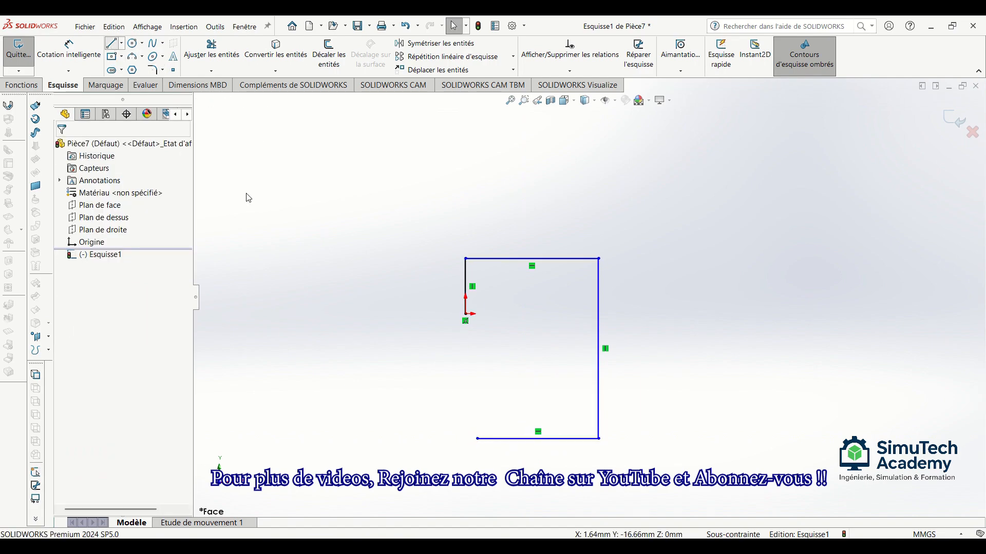
pyautogui.click(478, 439)
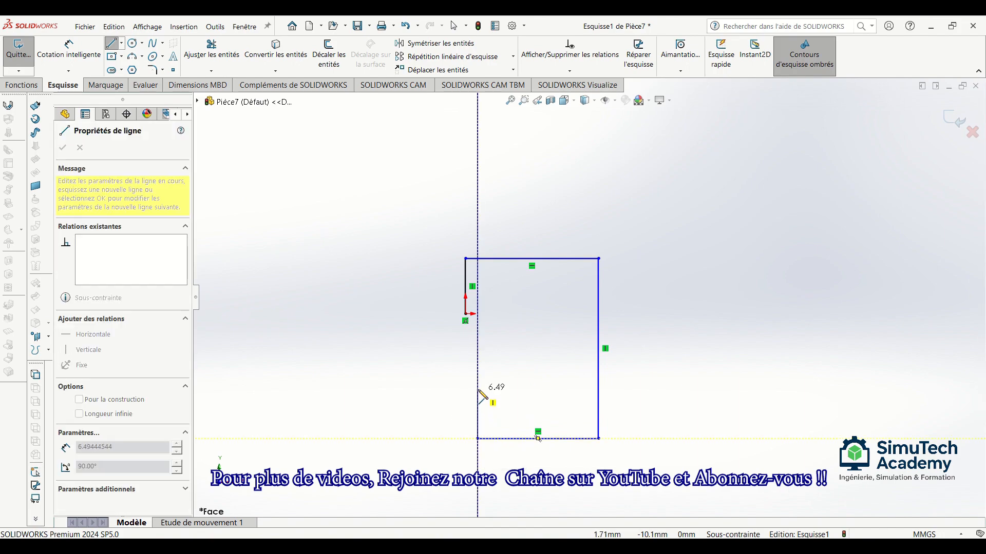
pyautogui.click(478, 380)
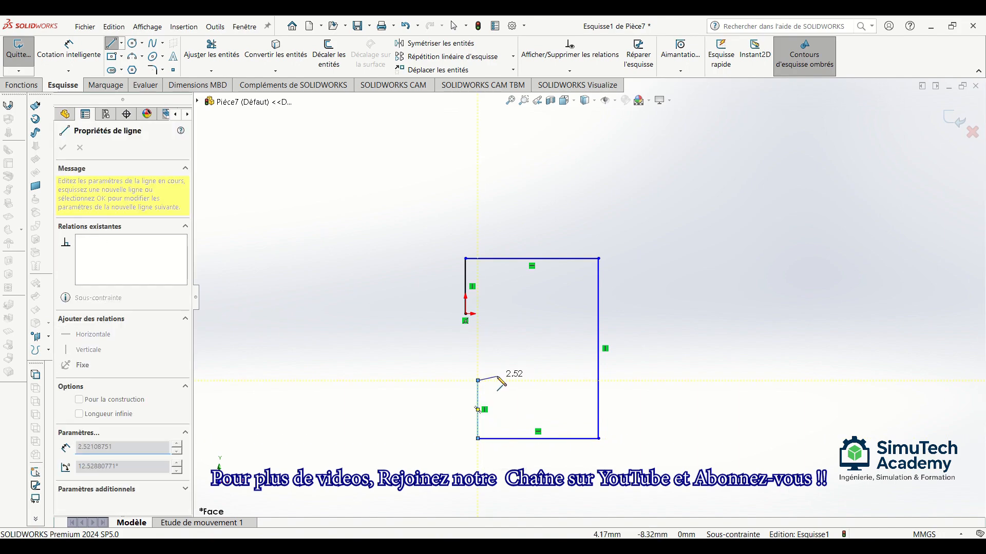
pyautogui.click(508, 380)
pyautogui.click(508, 314)
pyautogui.click(465, 314)
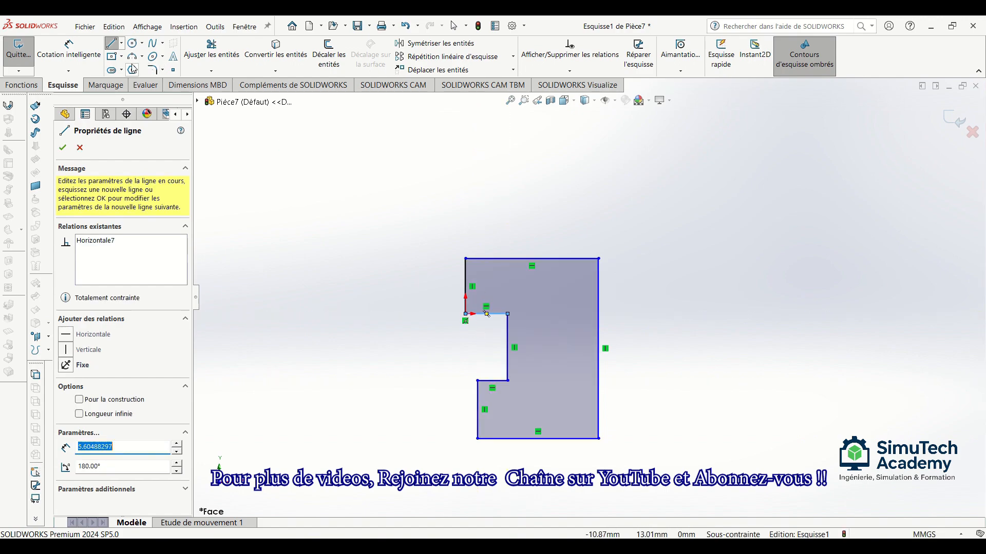
pyautogui.press('Escape')
pyautogui.moveTo(538, 439); pyautogui.dragTo(539, 479)
pyautogui.press('Escape')
# Dimension the notch depth between the upper-left edge and the notch's inner edge to 8 mm
pyautogui.click(69, 49)
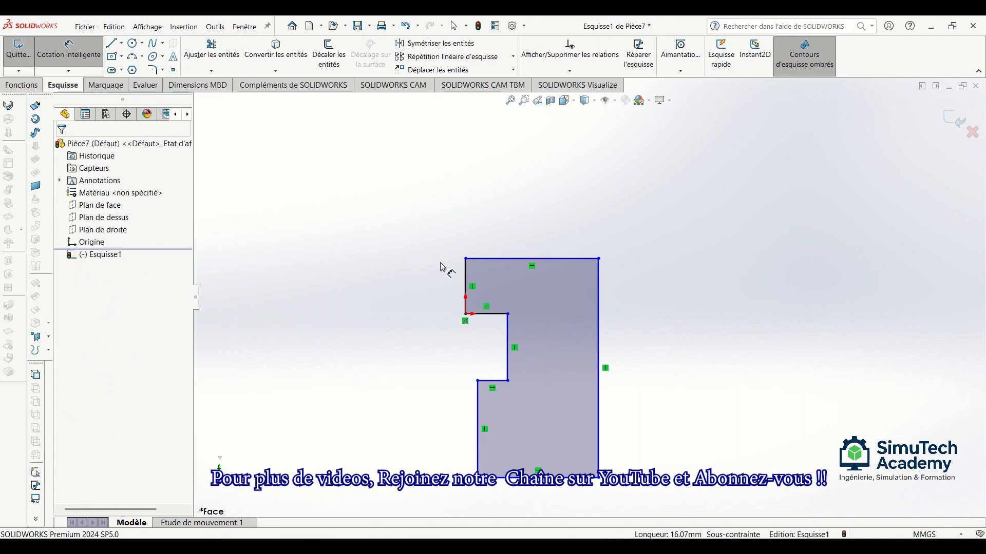
pyautogui.click(508, 341)
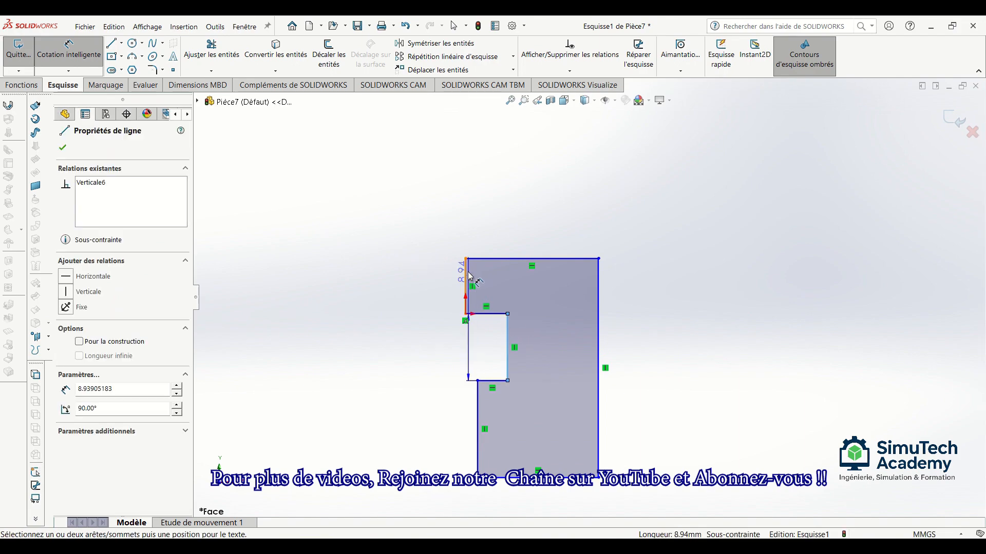
pyautogui.click(465, 282)
pyautogui.click(471, 200)
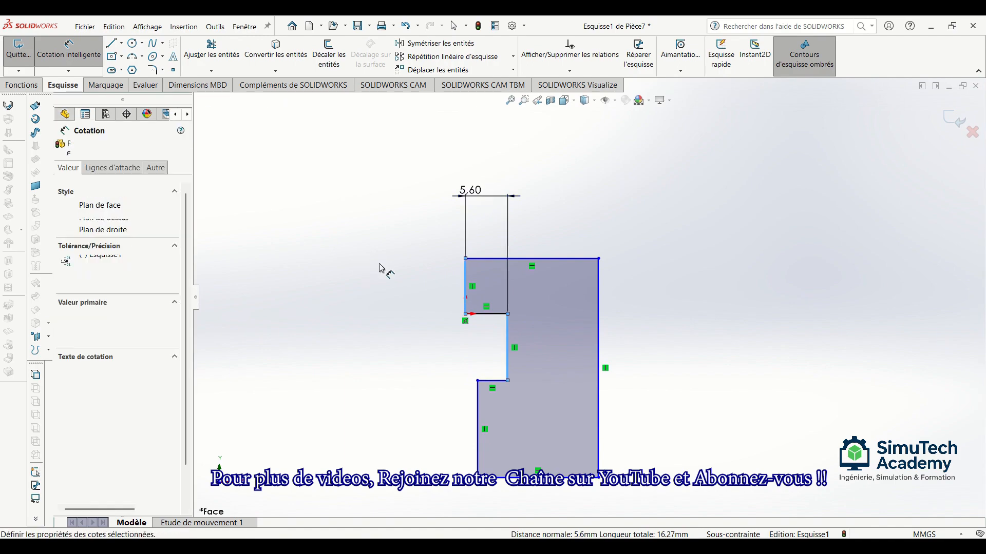
pyautogui.write('8')
pyautogui.press('Return')
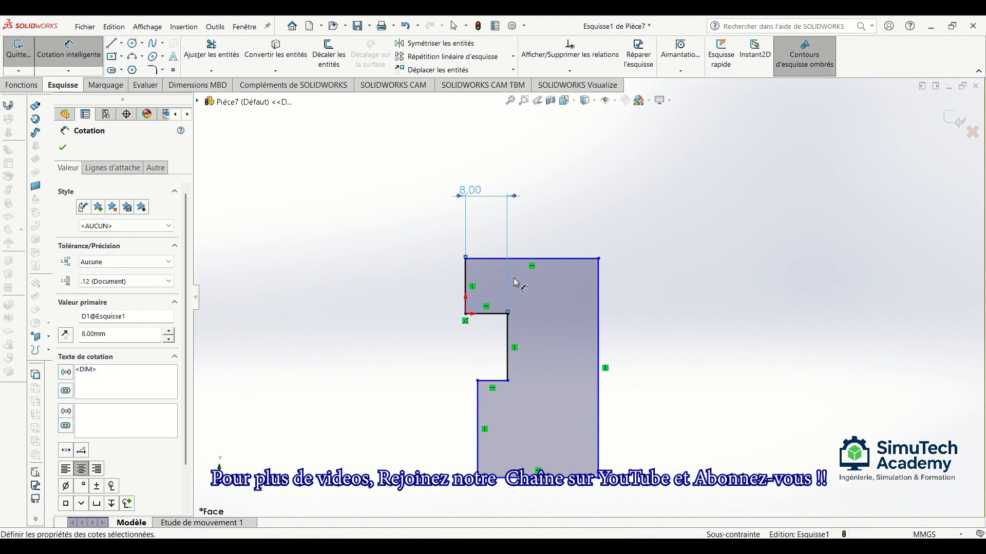
# Dimension the profile's long right vertical edge to 160 mm
pyautogui.click(599, 319)
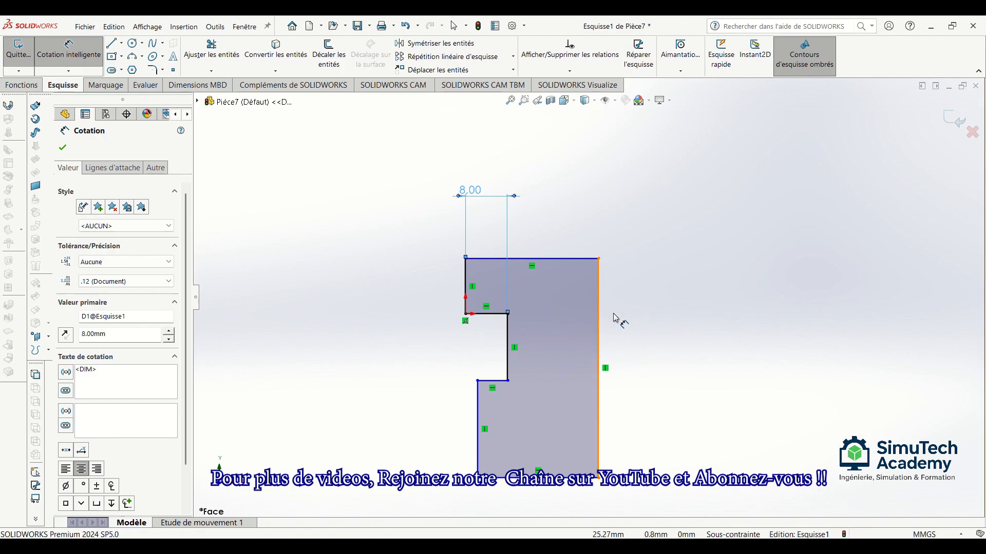
pyautogui.click(703, 394)
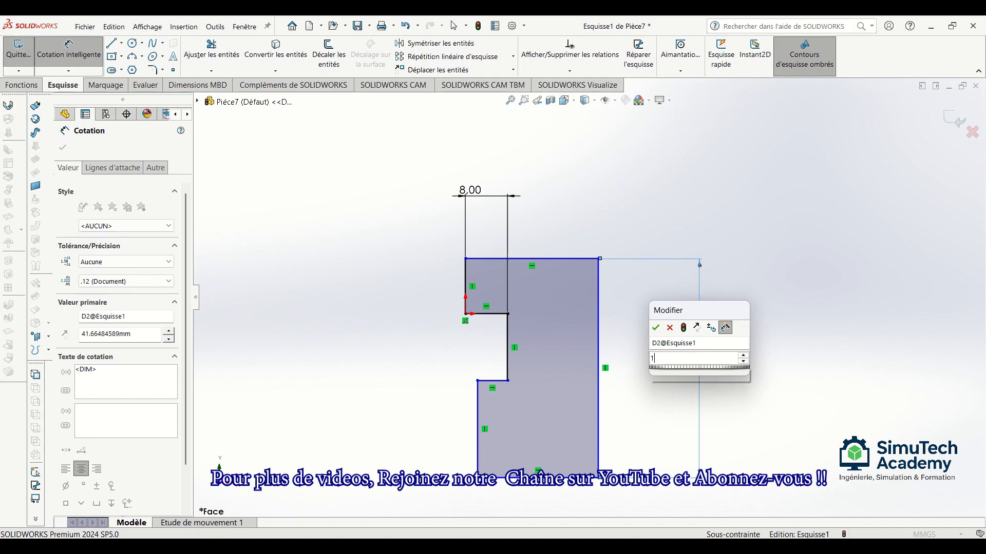
pyautogui.write('160')
pyautogui.press('Return')
# Dimension the short vertical edge above the notch to 15 mm
pyautogui.scroll(-5, 581, 379)
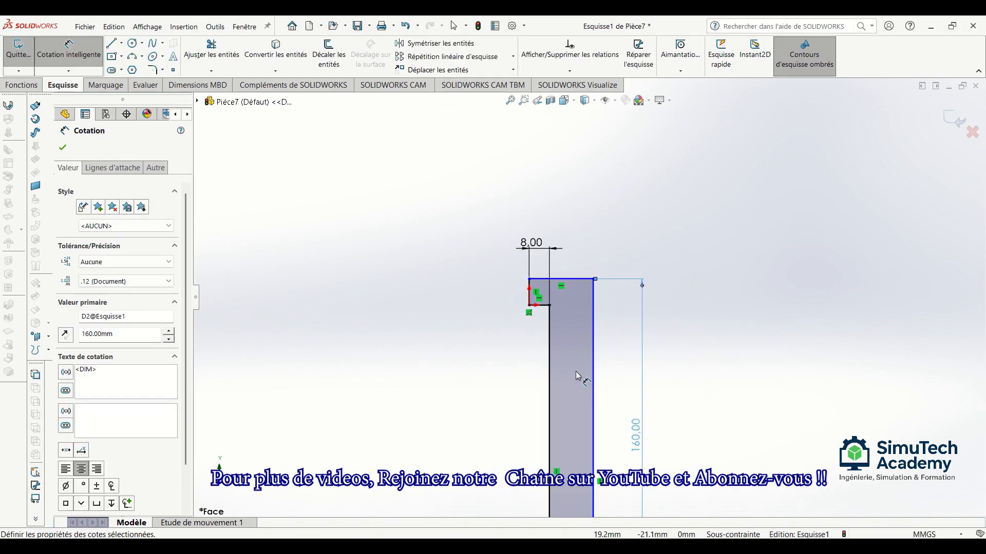
pyautogui.scroll(-3, 590, 324)
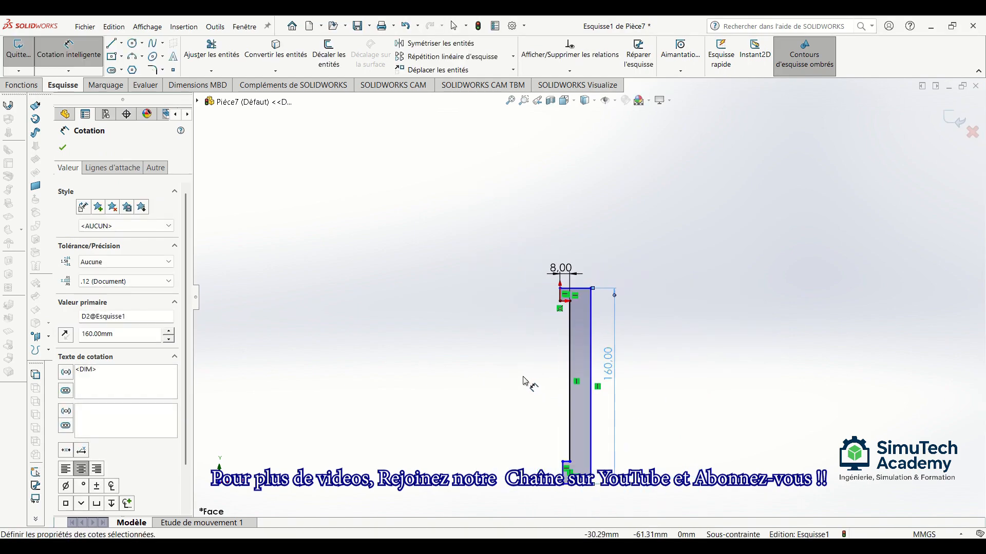
pyautogui.scroll(3, 592, 324)
pyautogui.click(538, 274)
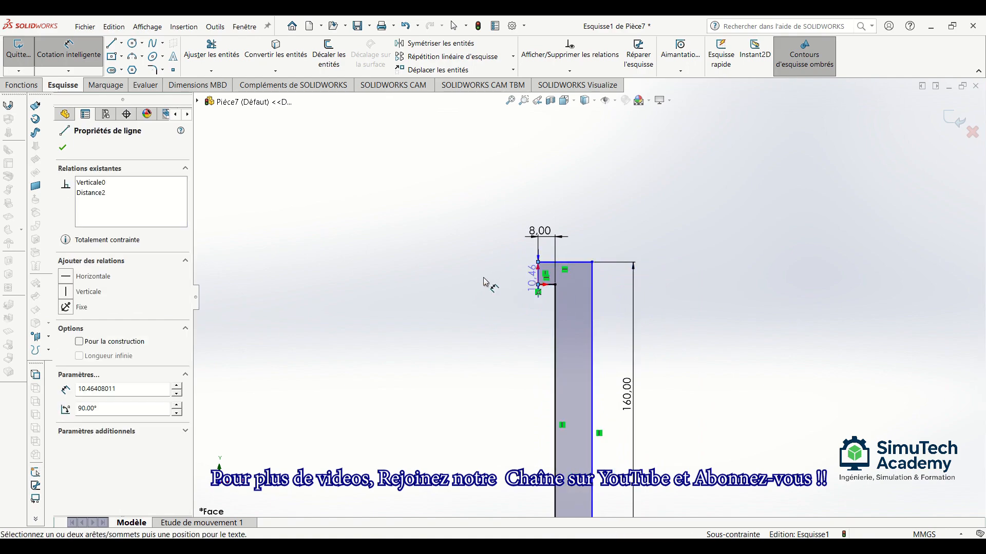
pyautogui.click(478, 281)
pyautogui.press('Return')
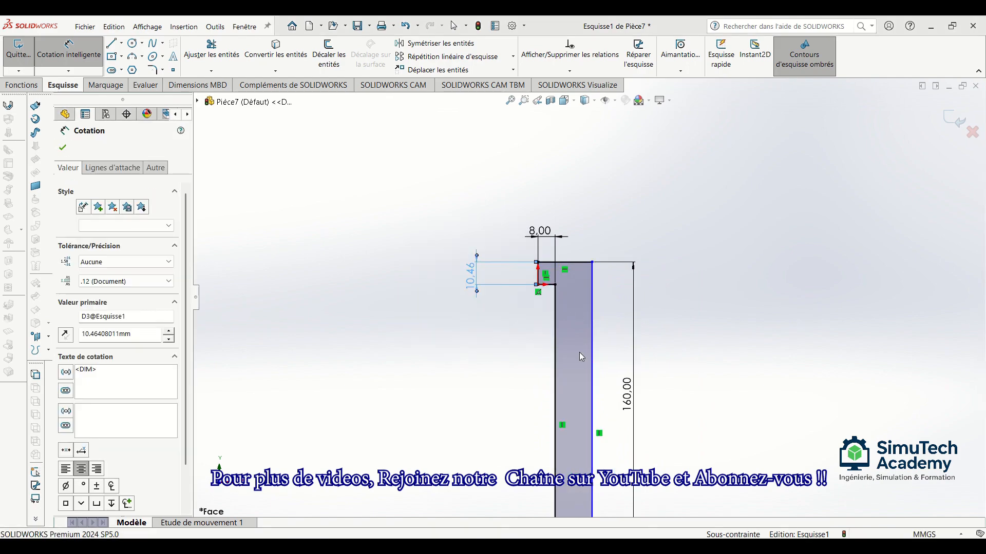
# Dimension the notch's inner vertical edge to 16 mm
pyautogui.click(555, 341)
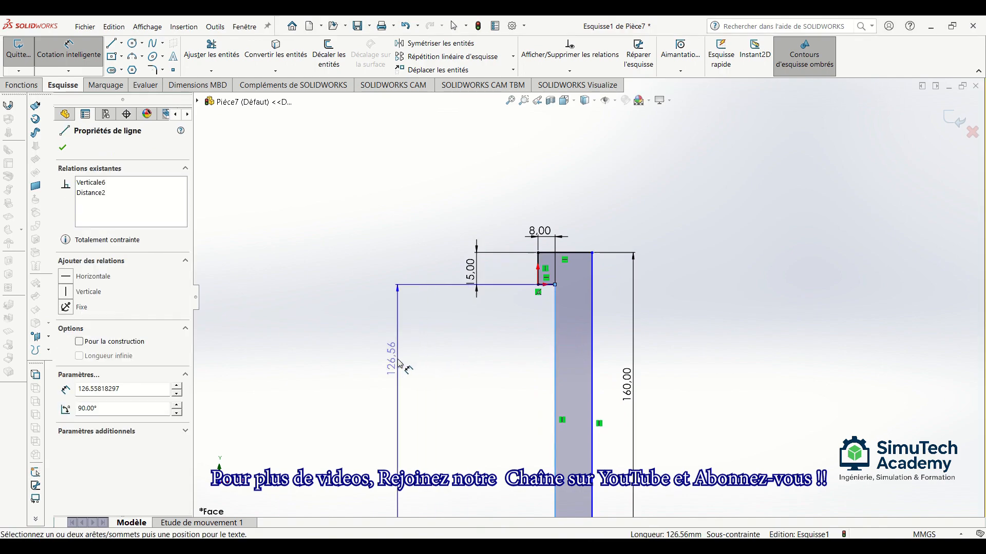
pyautogui.click(486, 330)
pyautogui.write('16')
pyautogui.press('Return')
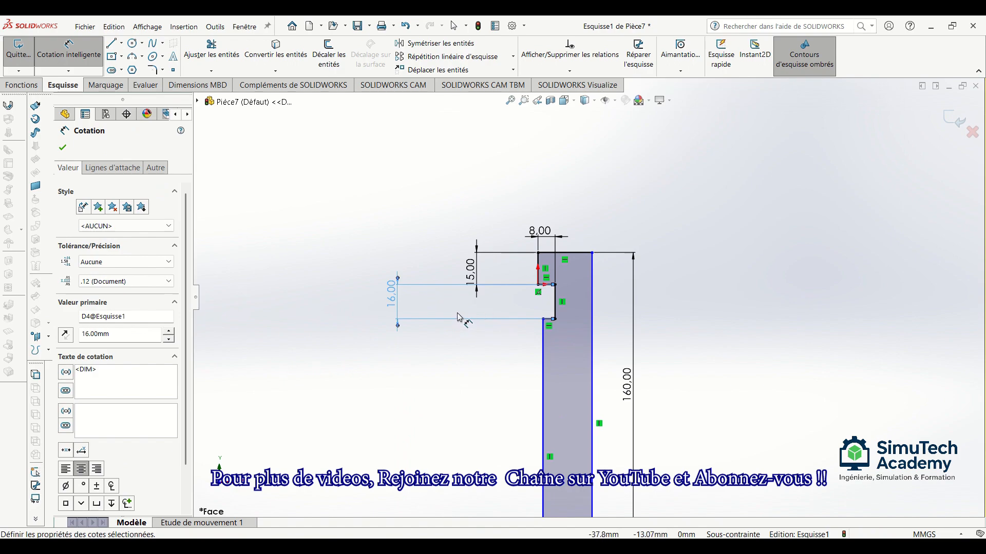
pyautogui.press('f')
pyautogui.press('z')
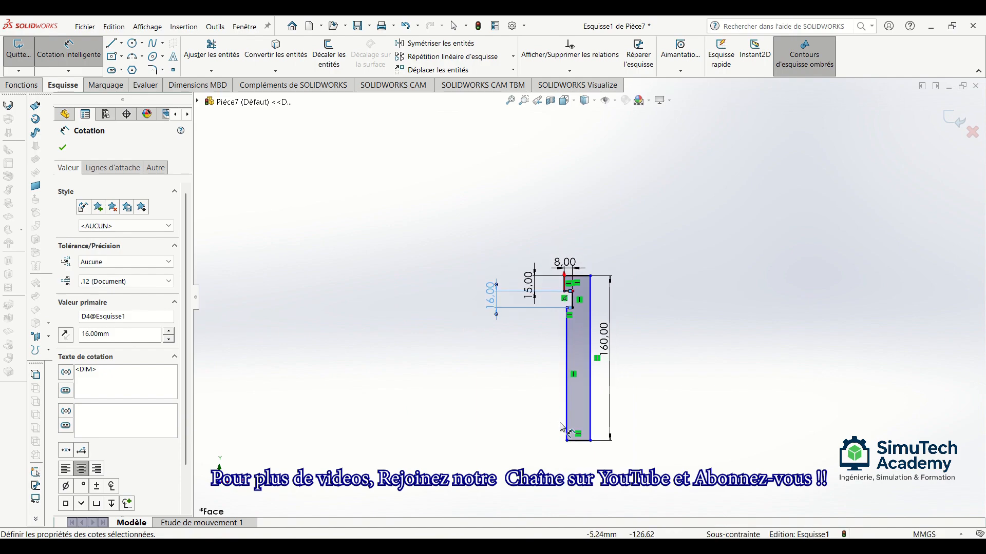
pyautogui.click(567, 319)
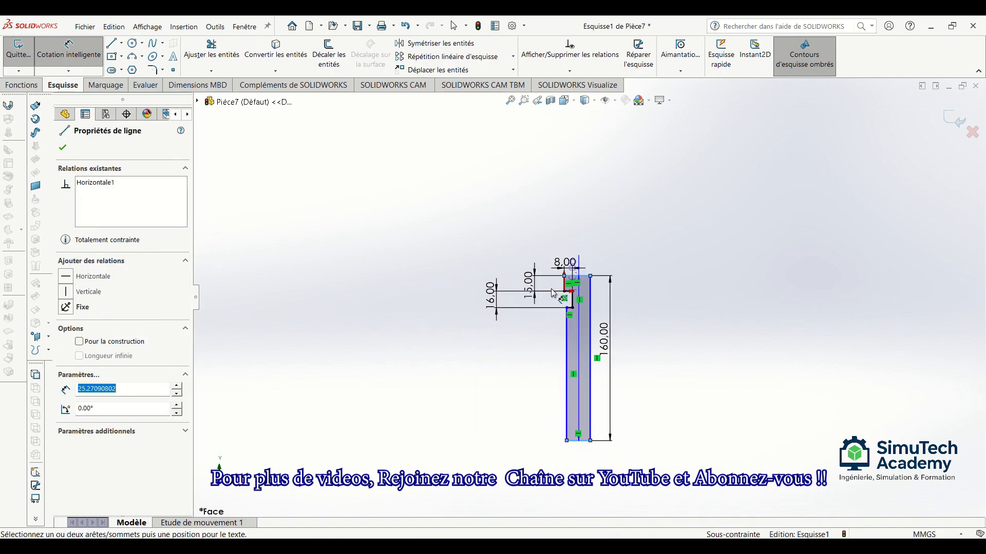
pyautogui.click(501, 406)
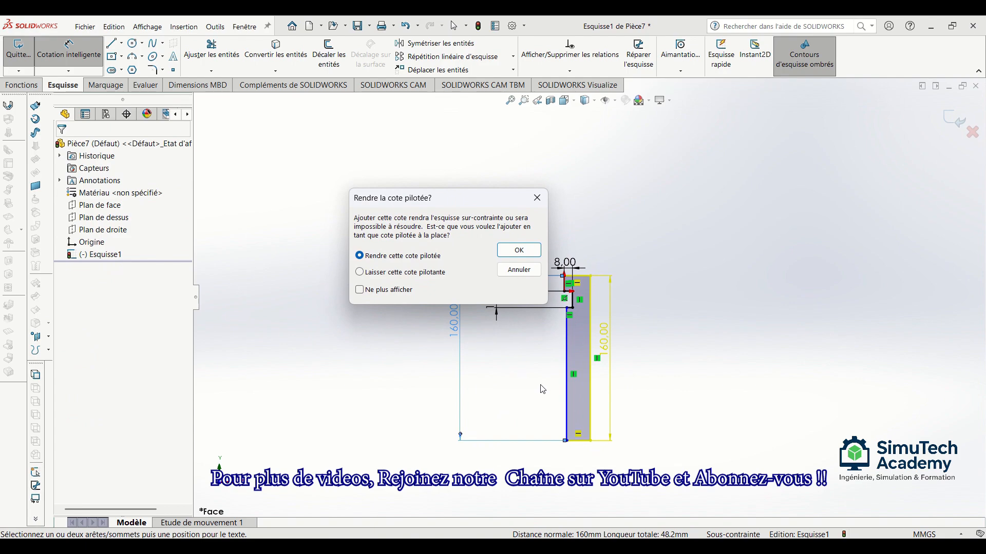
pyautogui.press('Escape')
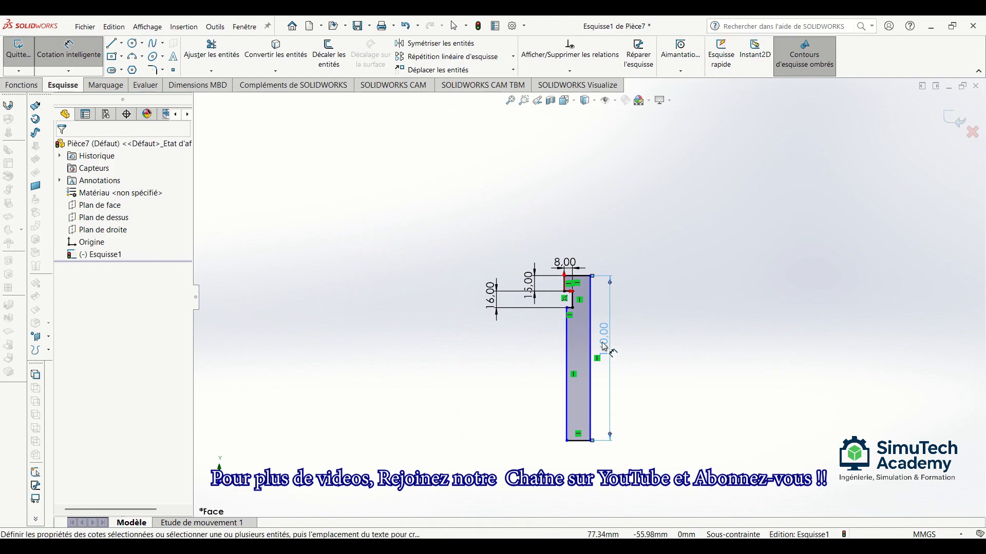
# Set the overall height dimension of the profile to 60 mm
pyautogui.doubleClick(604, 347)
pyautogui.write('60')
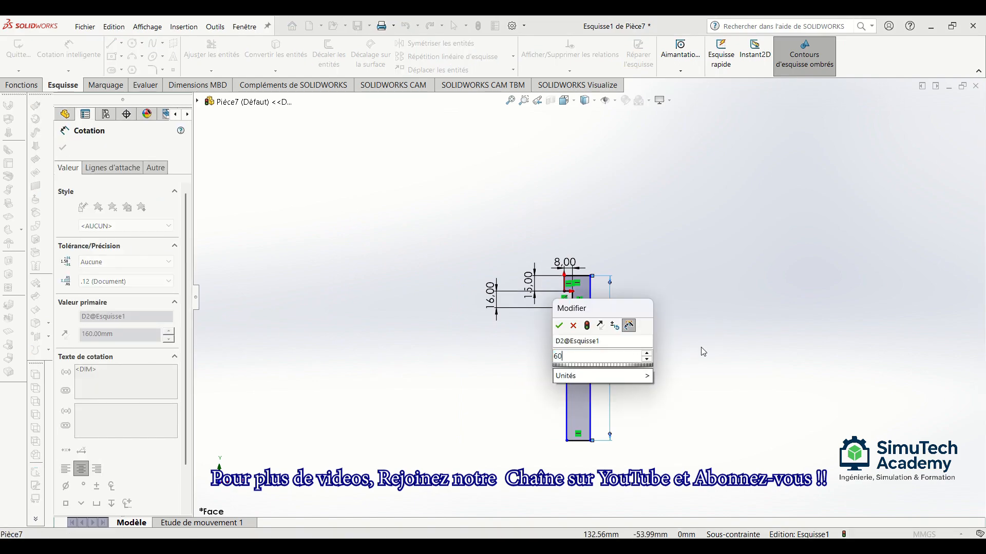
pyautogui.press('Return')
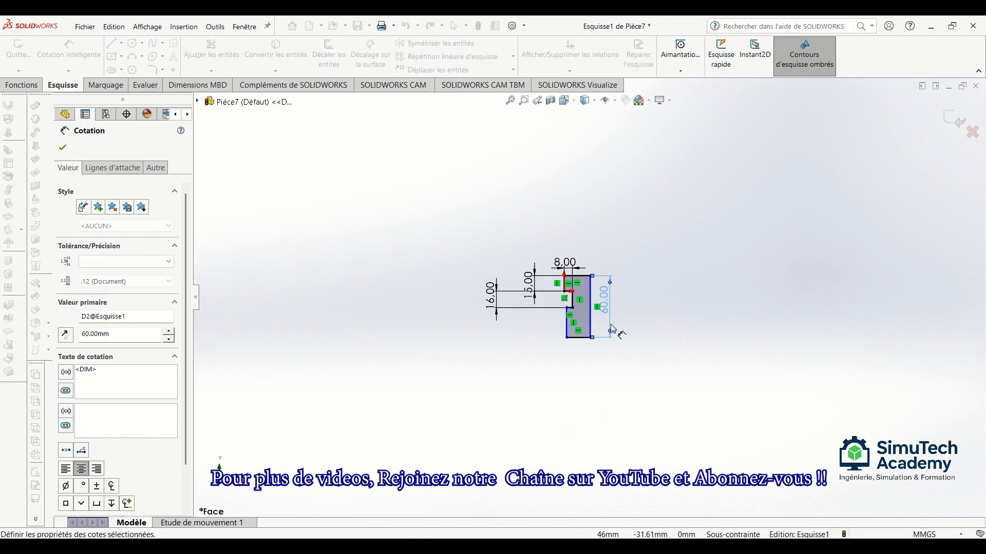
# Dimension the profile's bottom horizontal edge to 28 mm
pyautogui.scroll(-2, 606, 326)
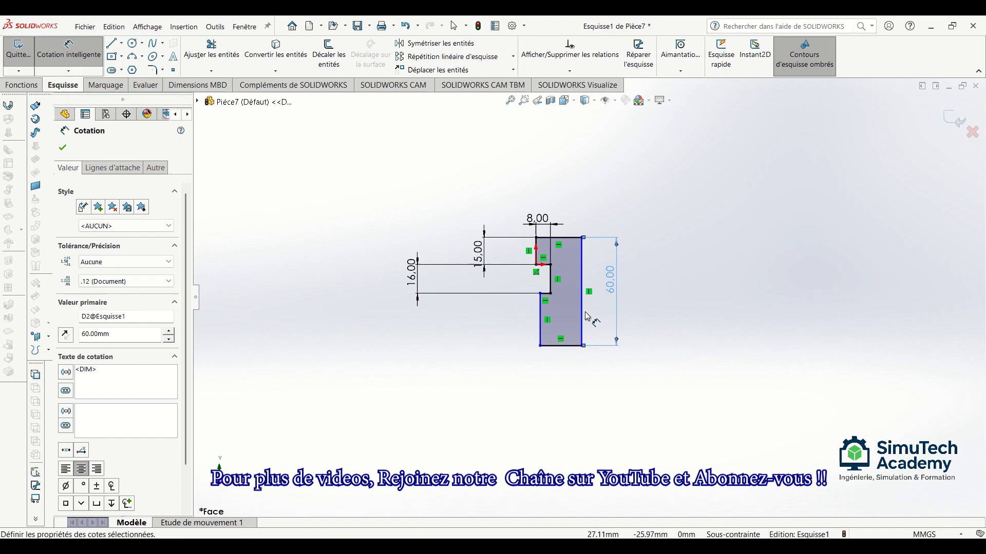
pyautogui.hotkey('alt', 'Tab')
pyautogui.hotkey('alt', 'Tab')
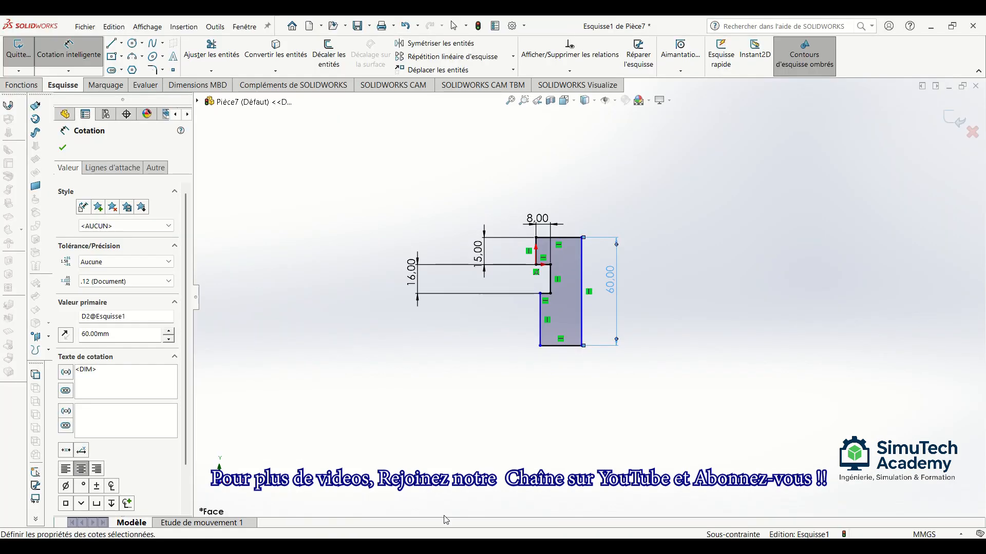
pyautogui.click(567, 345)
pyautogui.click(562, 389)
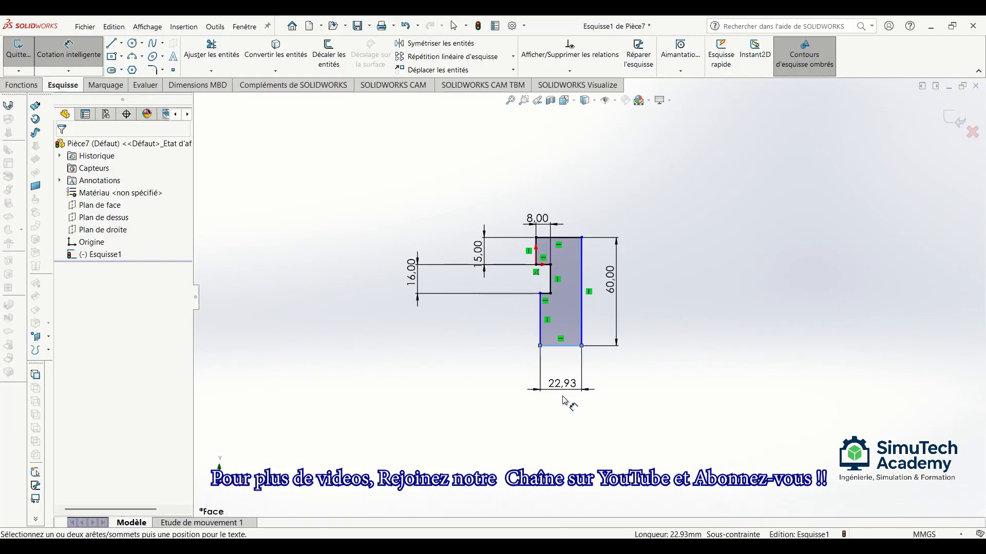
pyautogui.doubleClick(564, 386)
pyautogui.write('29')
pyautogui.press('BackSpace')
pyautogui.write('8')
pyautogui.press('Return')
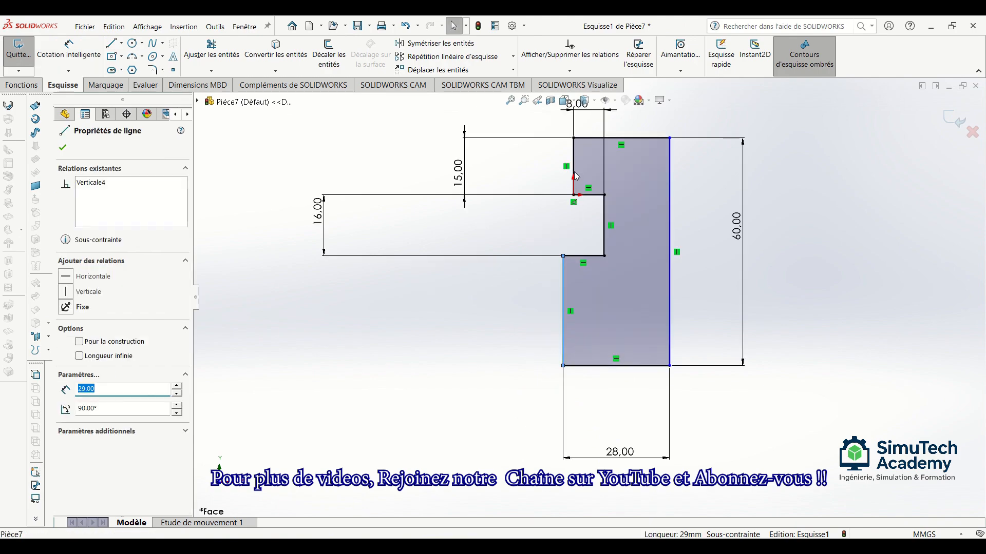
# Make the lower vertical edge below the notch collinear with the short vertical edge above it
pyautogui.keyDown('ctrl'); pyautogui.click(574, 176); pyautogui.keyUp('ctrl')
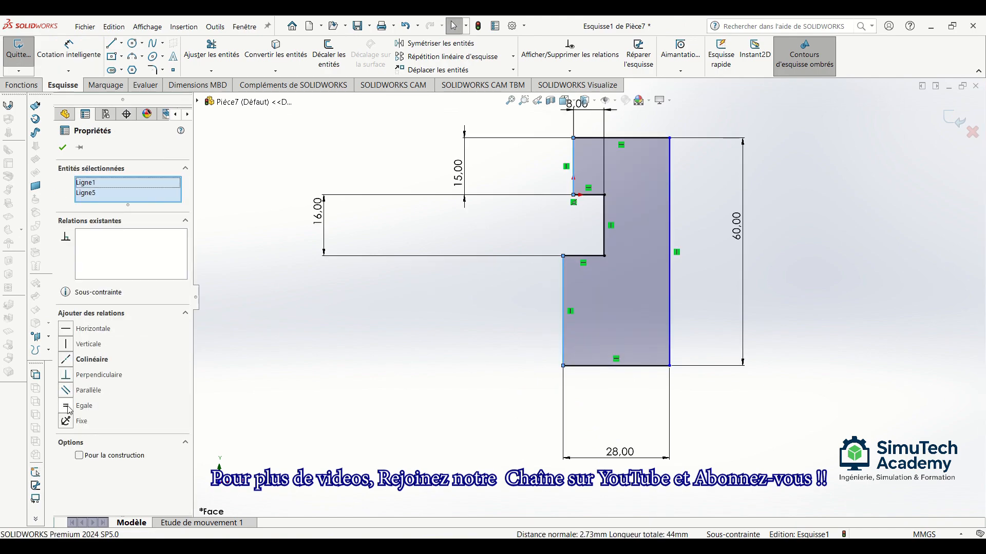
pyautogui.click(71, 359)
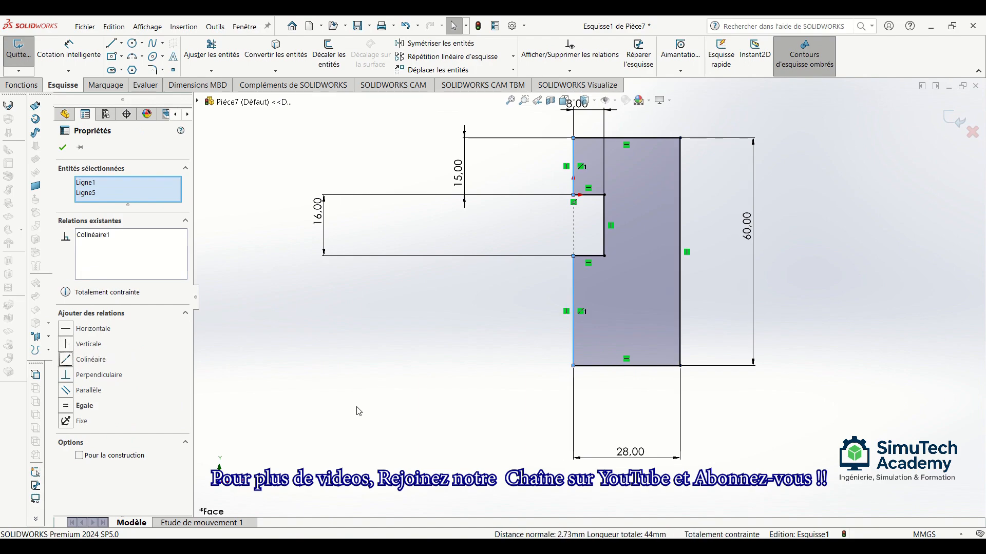
pyautogui.click(375, 409)
pyautogui.press('f')
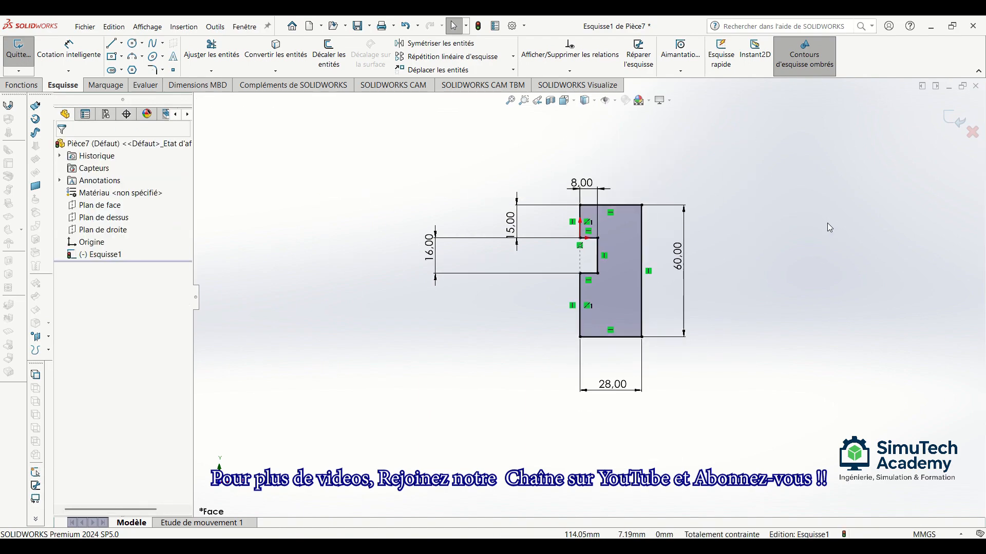
pyautogui.scroll(-3, 713, 314)
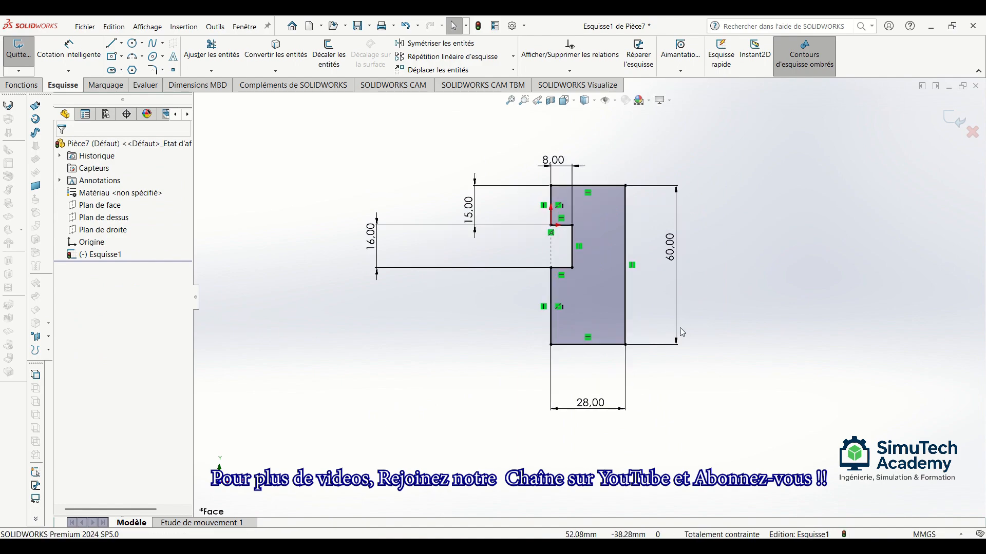
# Chamfer the profile's lower-left corner with the sketch chamfer in angle-distance mode, 10 mm at 45°
pyautogui.click(164, 70)
pyautogui.click(193, 97)
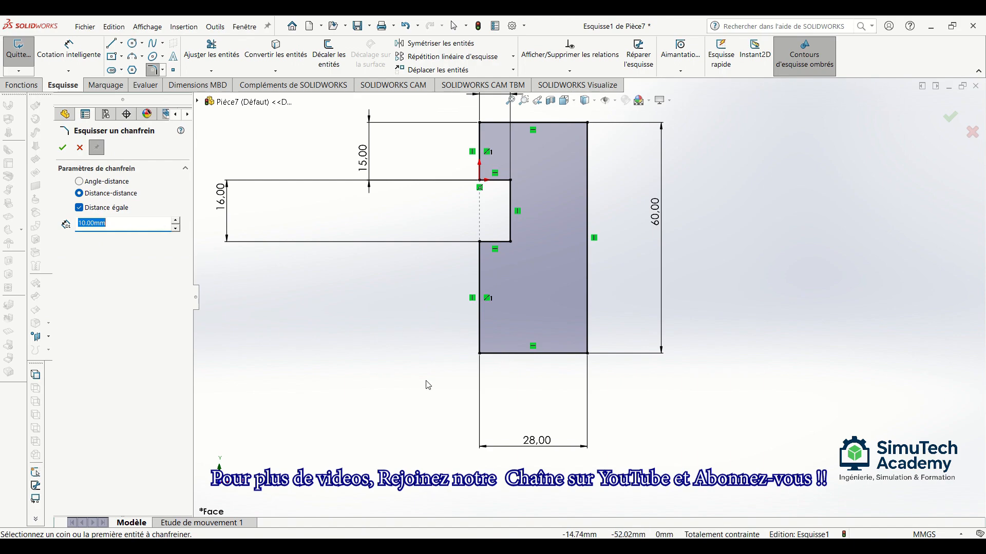
pyautogui.click(103, 182)
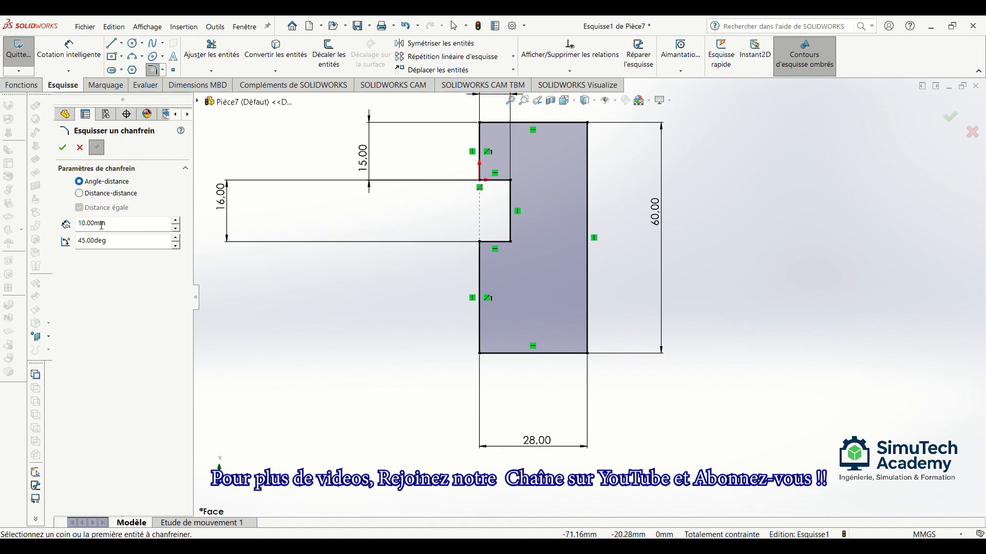
pyautogui.click(480, 352)
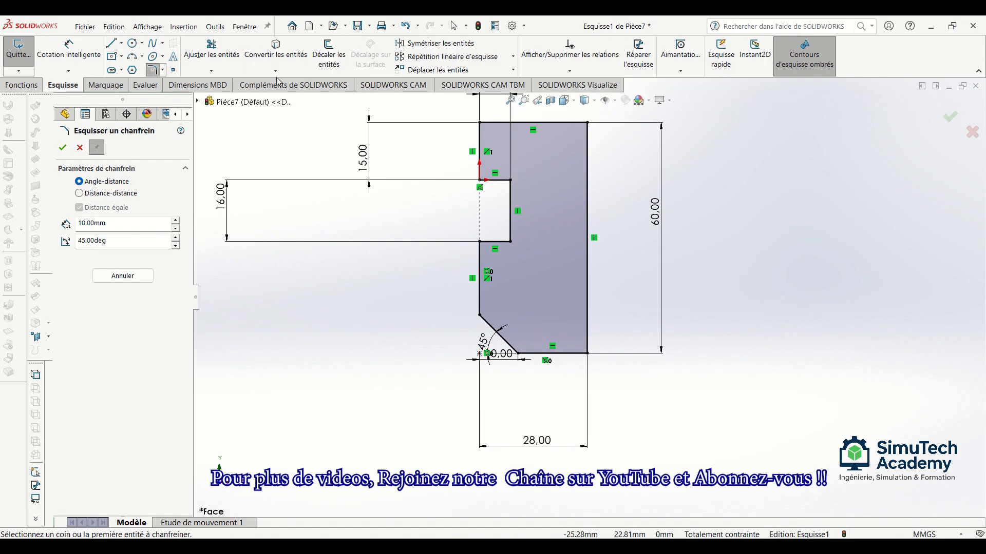
# Round the profile's lower-right corner with a 5 mm sketch fillet
pyautogui.click(163, 70)
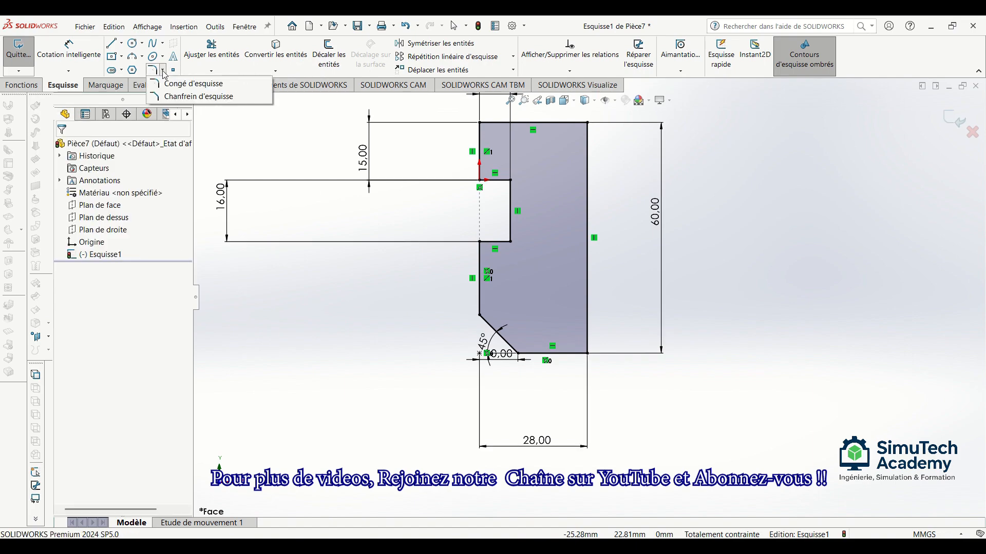
pyautogui.click(185, 77)
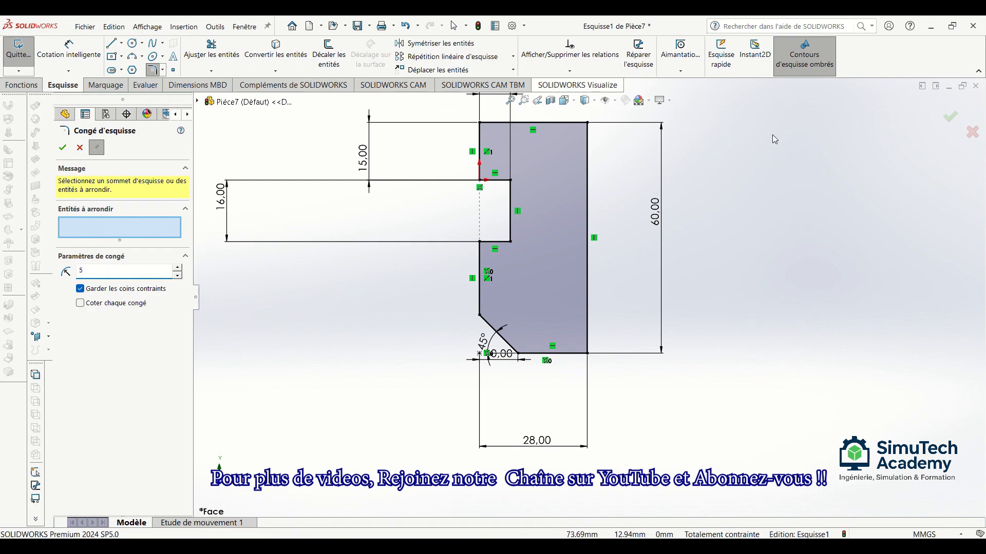
pyautogui.click(586, 354)
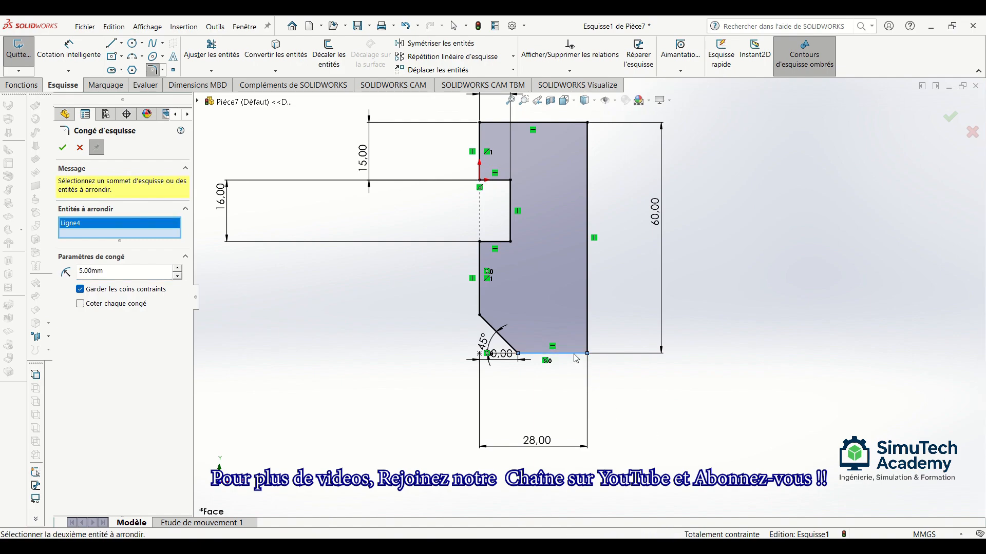
pyautogui.click(61, 151)
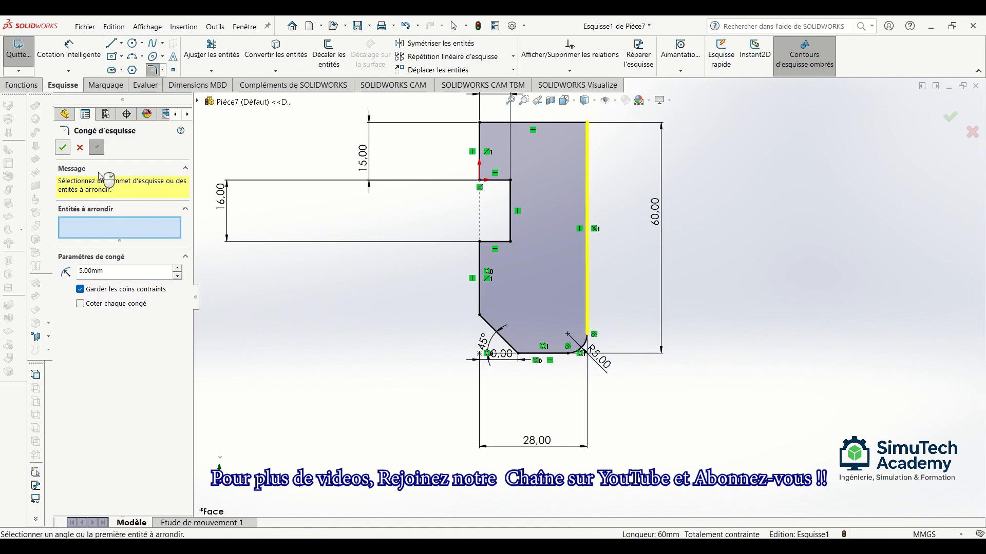
pyautogui.click(63, 149)
# Exit the sketch and start a boss extrusion of the profile with a blind Direction 1 depth of 580/2 mm
pyautogui.scroll(4, 432, 280)
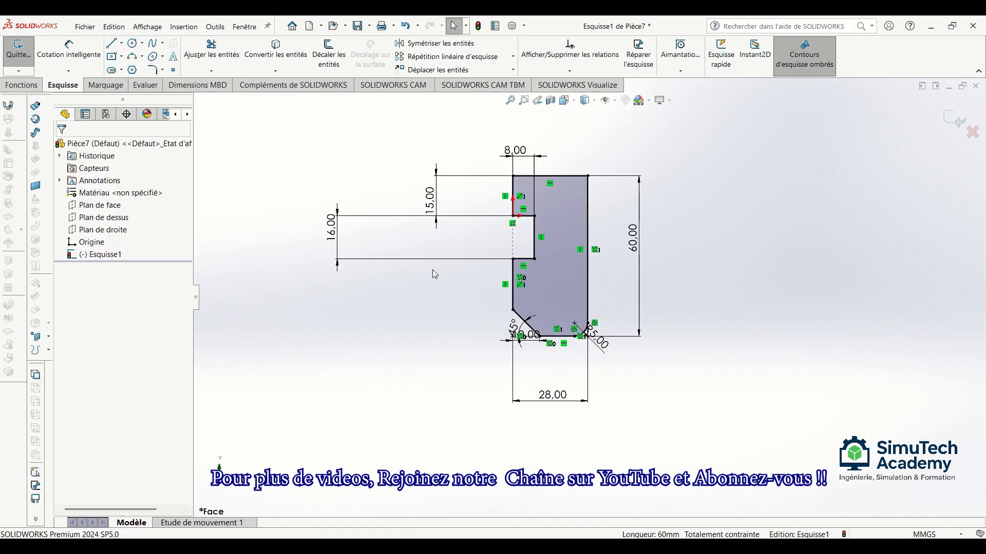
pyautogui.moveTo(499, 231); pyautogui.dragTo(541, 241, button='middle')
pyautogui.click(938, 117)
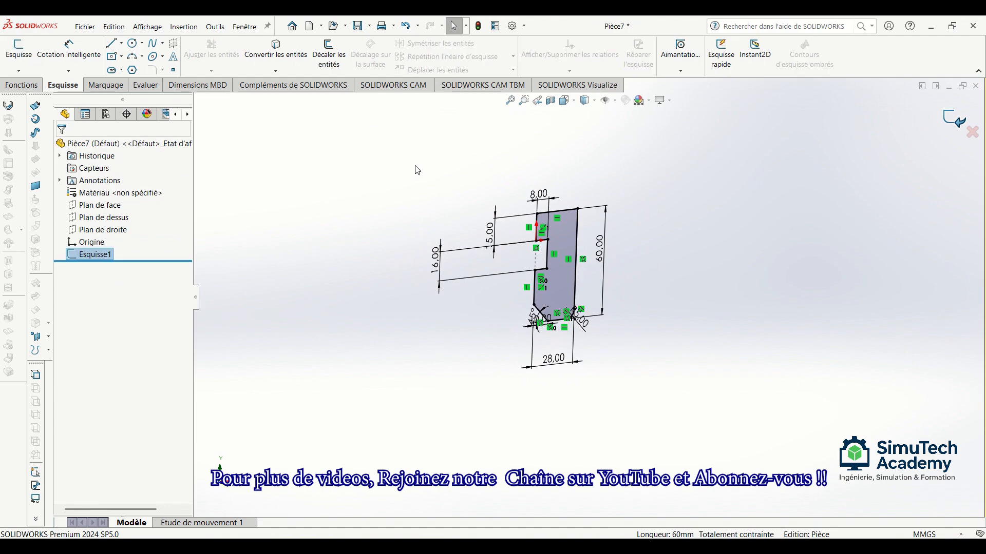
pyautogui.click(21, 84)
pyautogui.click(26, 52)
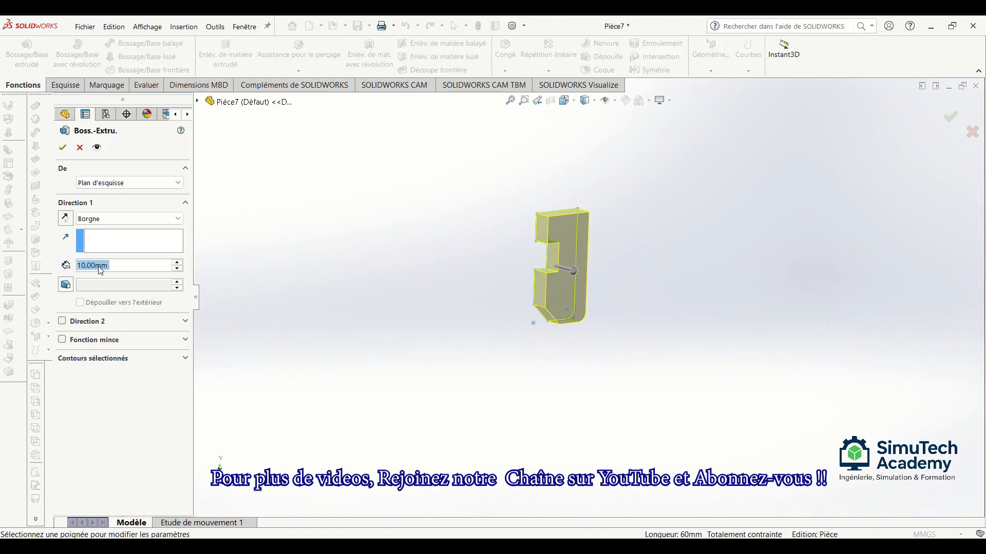
pyautogui.moveTo(109, 267); pyautogui.dragTo(95, 266)
pyautogui.write('58')
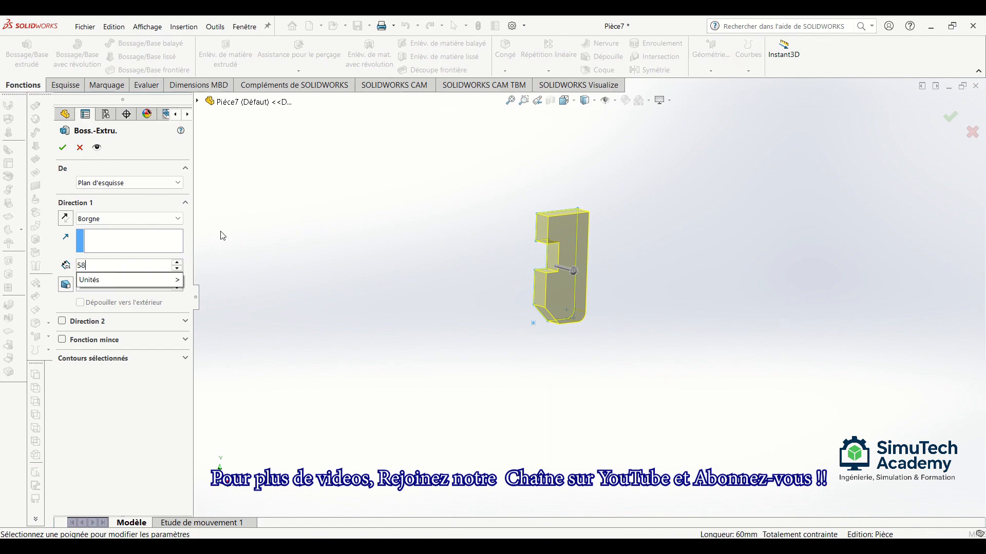
pyautogui.write('0/2')
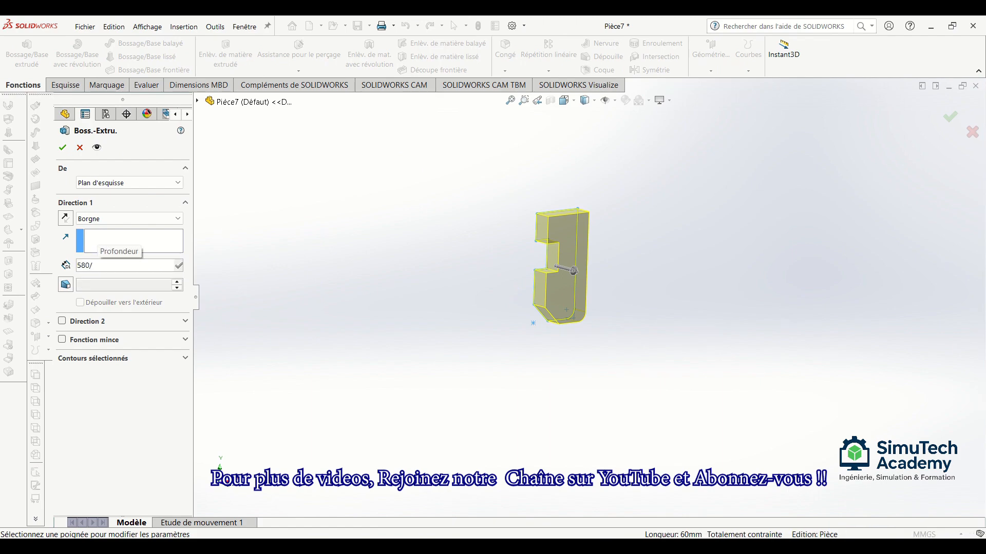
pyautogui.press('Return')
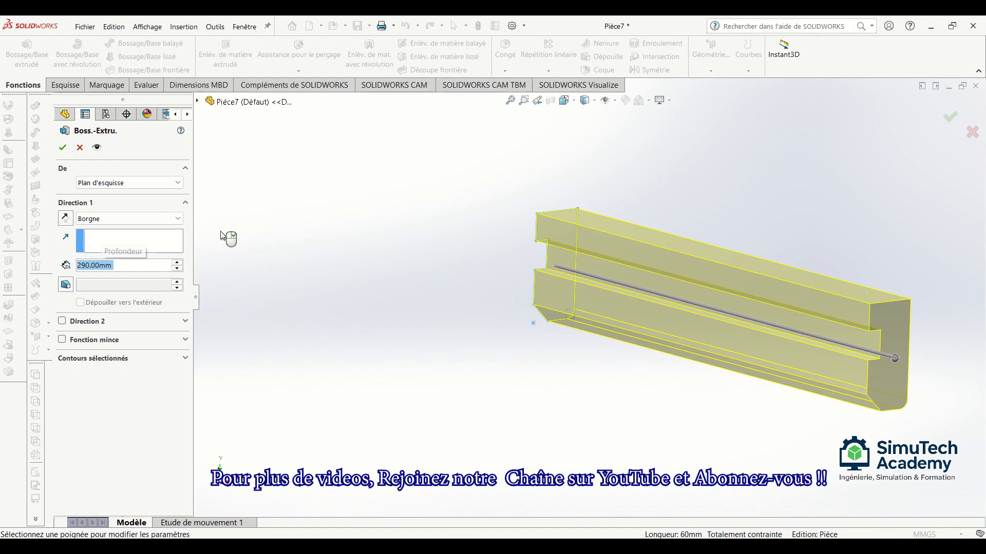
# Enable Direction 2 with a blind depth of 580/2 mm and complete the extrusion
pyautogui.click(63, 321)
pyautogui.click(110, 354)
pyautogui.moveTo(110, 354); pyautogui.dragTo(76, 357)
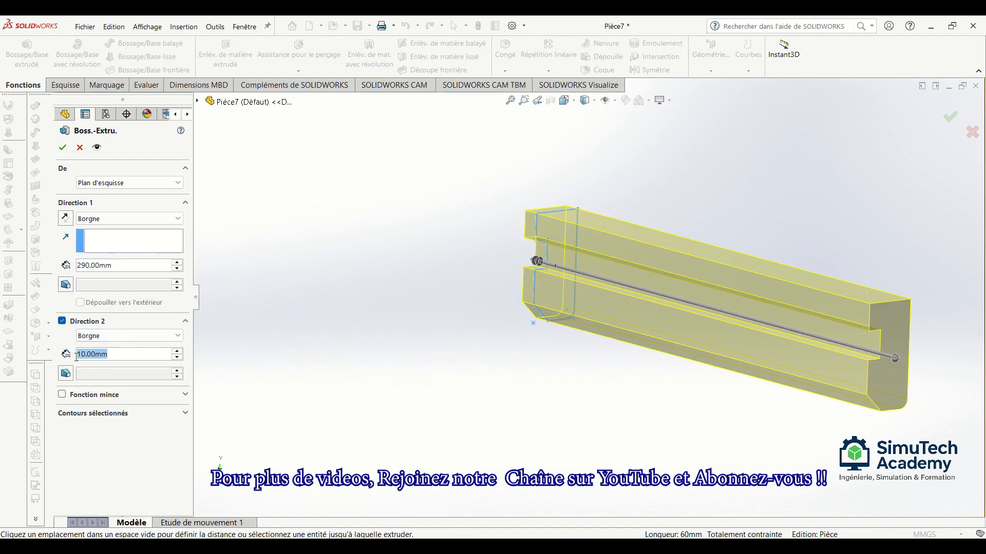
pyautogui.write('290')
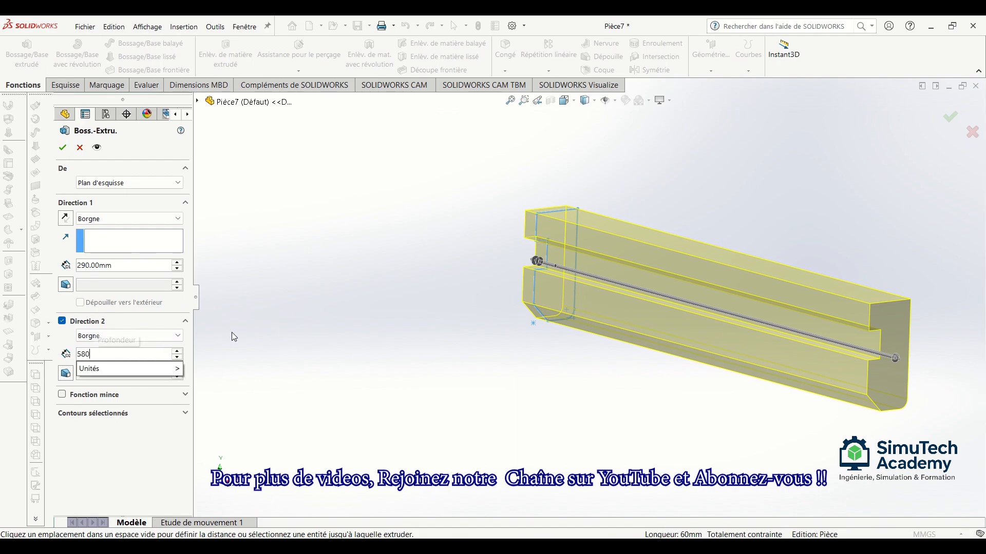
pyautogui.press('Return')
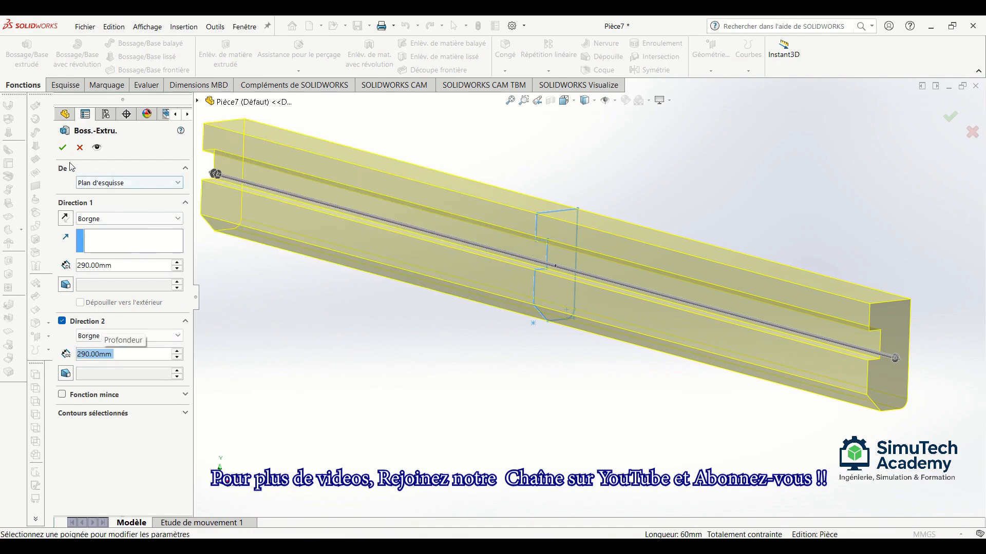
pyautogui.click(62, 147)
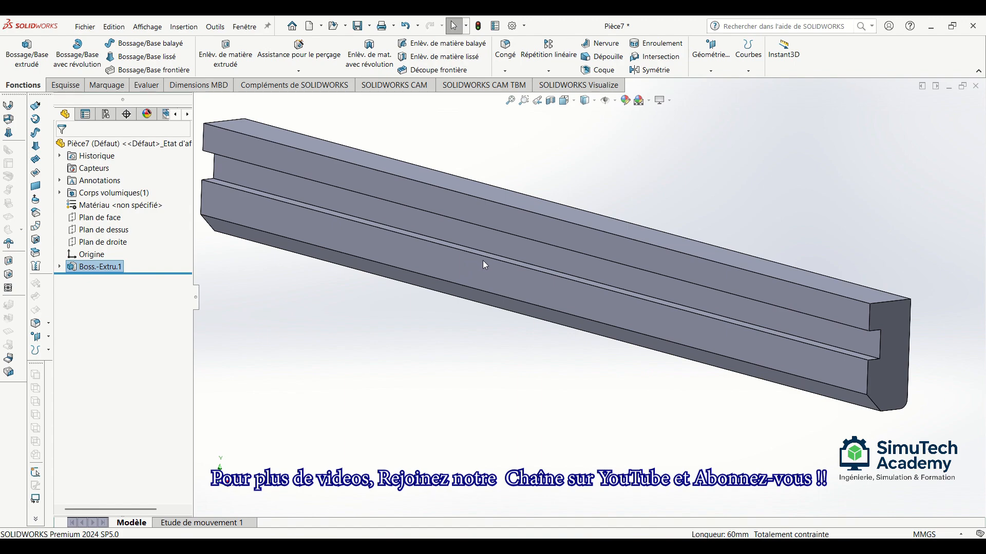
# Consult the Exercice 3-13 drawing in the PDF for the hole specifications, and return to the SOLIDWORKS part
pyautogui.moveTo(681, 291)
pyautogui.mouseDown(button='middle')
pyautogui.moveTo(667, 283)
pyautogui.moveTo(679, 284)
pyautogui.mouseUp(button='middle')
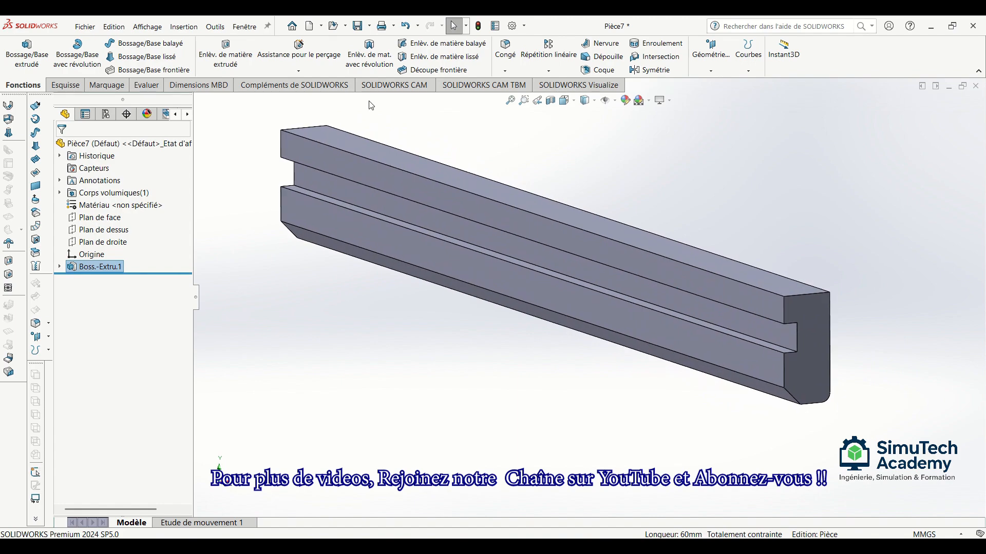
pyautogui.moveTo(432, 223); pyautogui.dragTo(563, 258, button='middle')
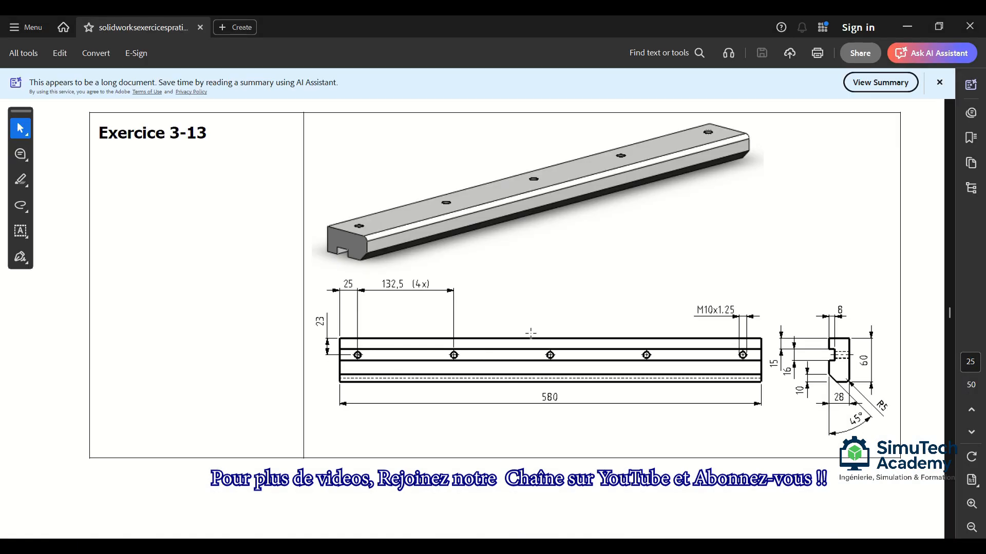
pyautogui.click(907, 28)
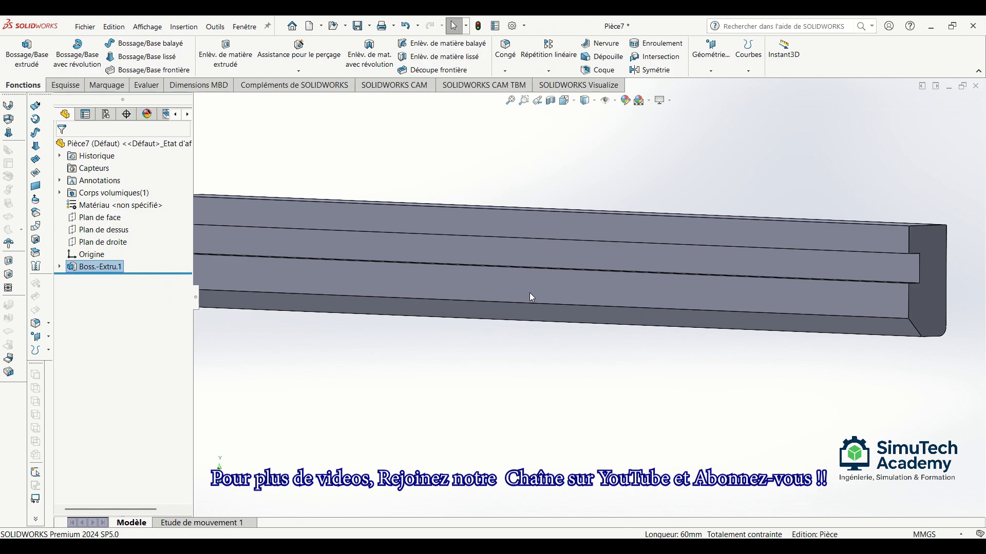
# Start a Hole Wizard ISO tapped hole and set its size to M10x1.25
pyautogui.scroll(4, 435, 307)
pyautogui.moveTo(466, 288); pyautogui.dragTo(500, 268, button='middle')
pyautogui.moveTo(505, 269); pyautogui.dragTo(505, 278, button='middle')
pyautogui.scroll(-3, 504, 278)
pyautogui.click(276, 175)
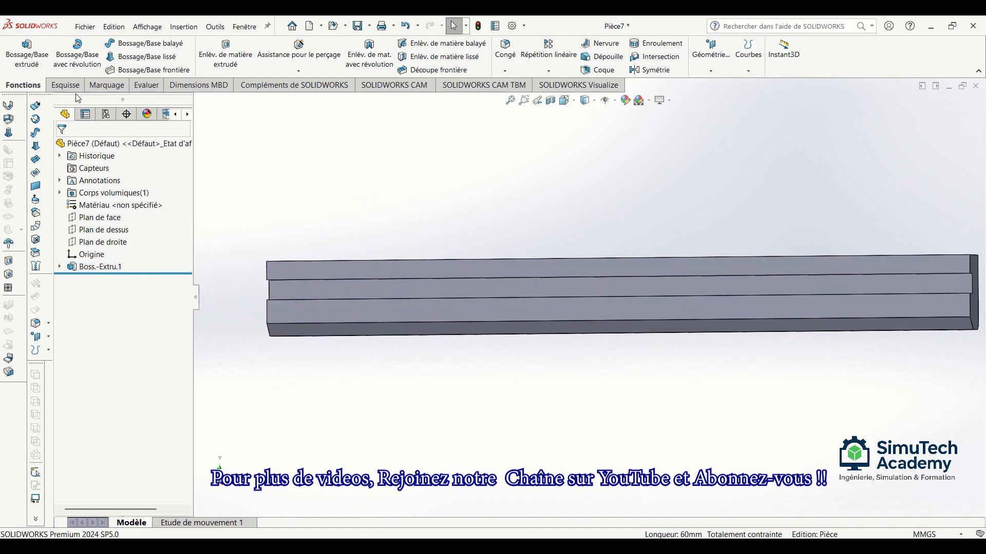
pyautogui.click(72, 87)
pyautogui.click(21, 86)
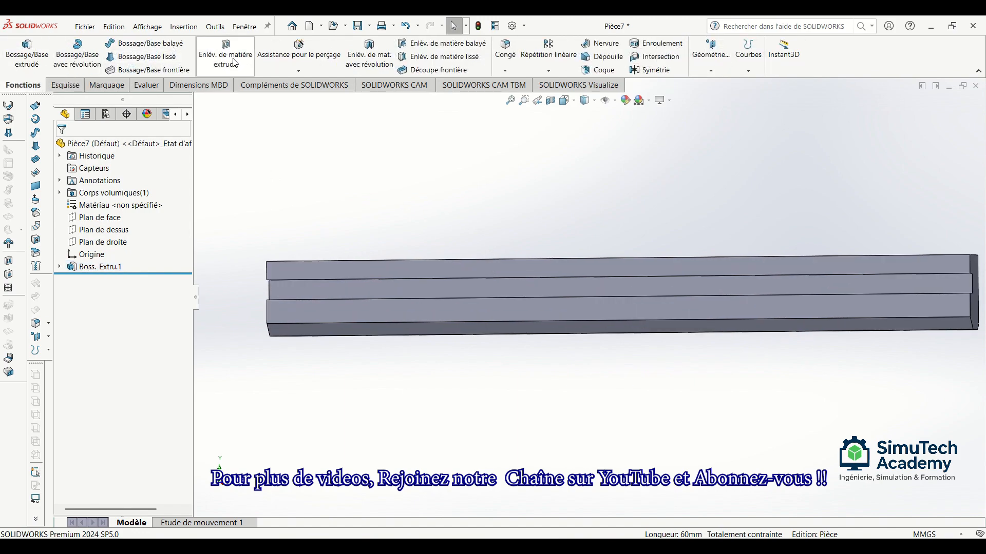
pyautogui.click(298, 52)
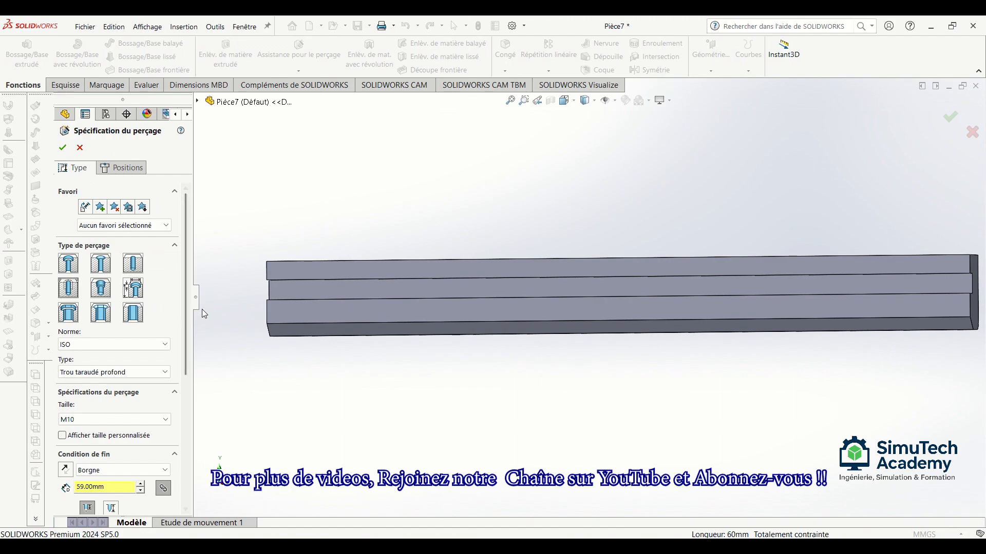
pyautogui.moveTo(186, 300); pyautogui.dragTo(187, 346)
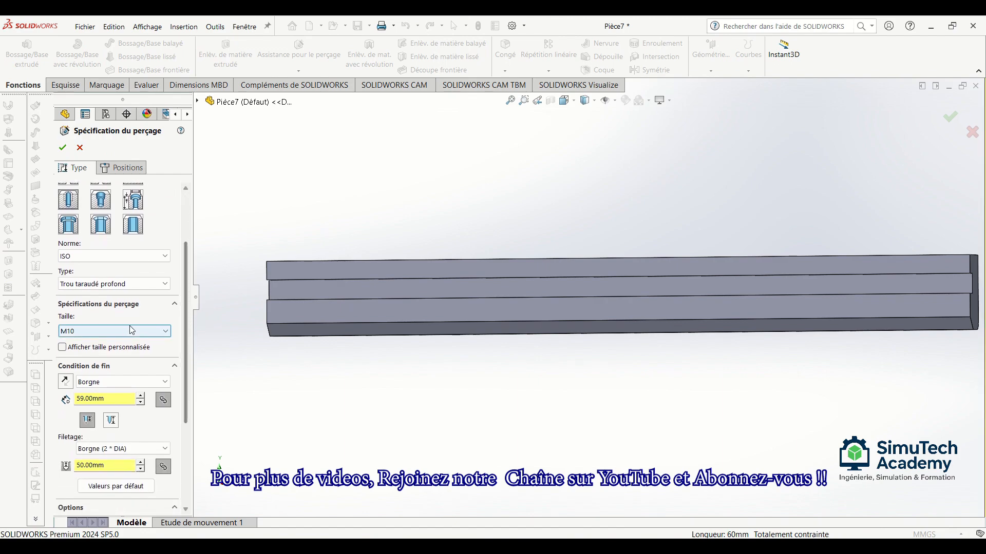
pyautogui.click(118, 331)
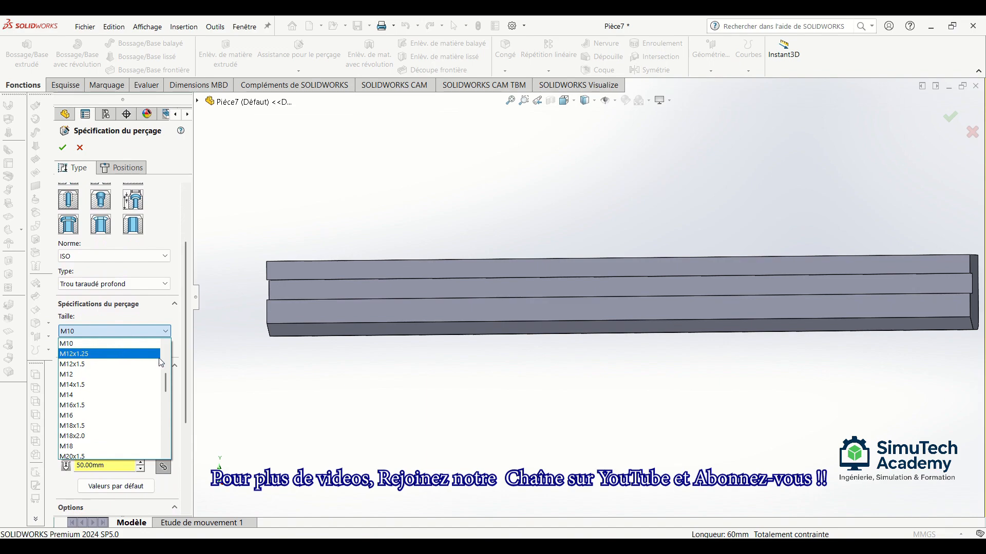
pyautogui.scroll(2, 166, 378)
pyautogui.click(119, 362)
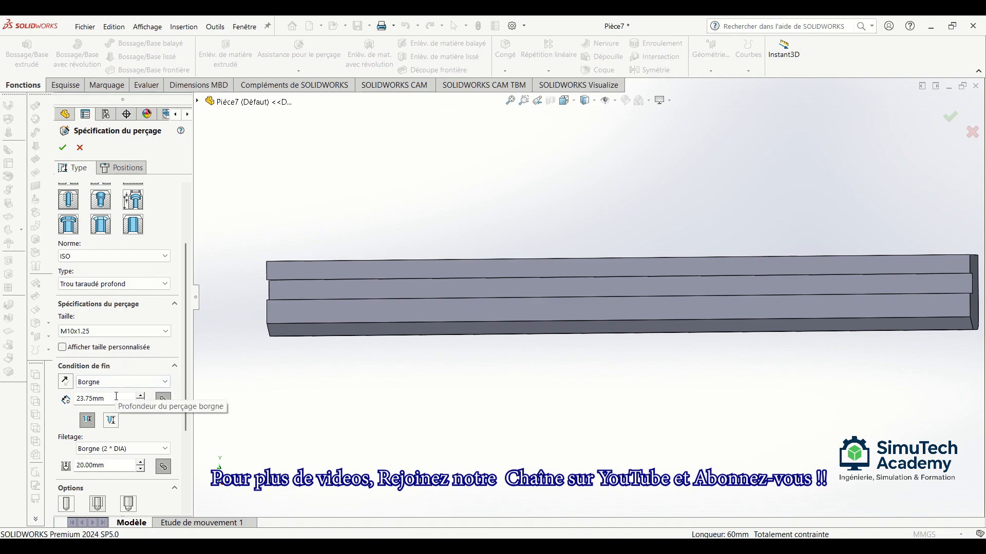
# Check the hole in the PDF drawing and set the tapped hole's end condition to Through All, for the thread as well
pyautogui.click(481, 547)
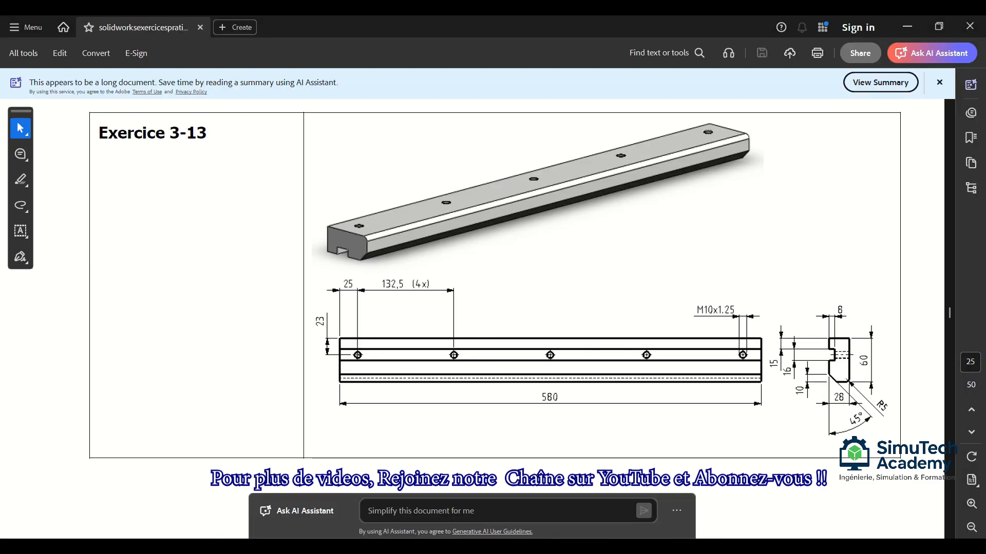
pyautogui.click(457, 545)
pyautogui.click(110, 384)
pyautogui.click(109, 402)
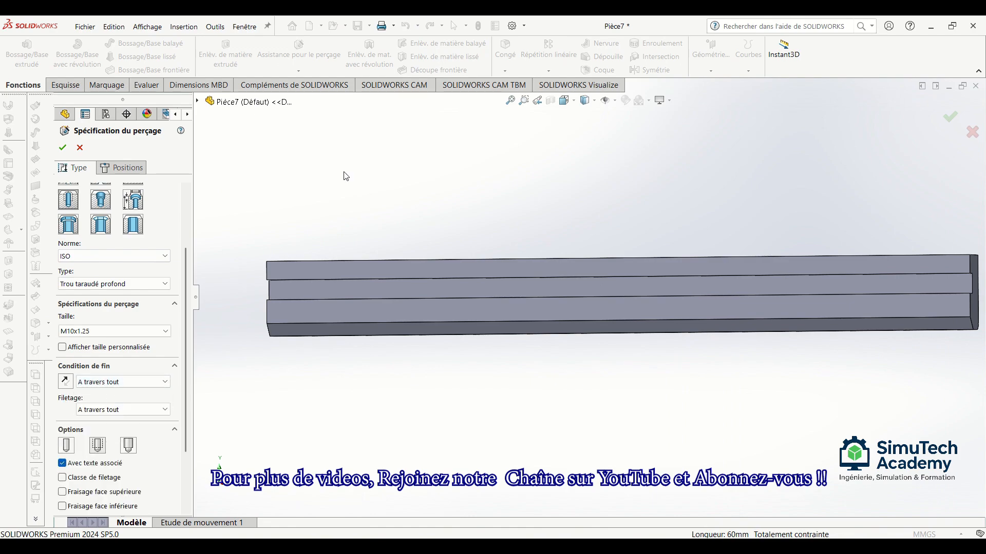
# Place the first hole on the notch's inner face near the bar's left end, at about (-268, -8) mm
pyautogui.click(122, 168)
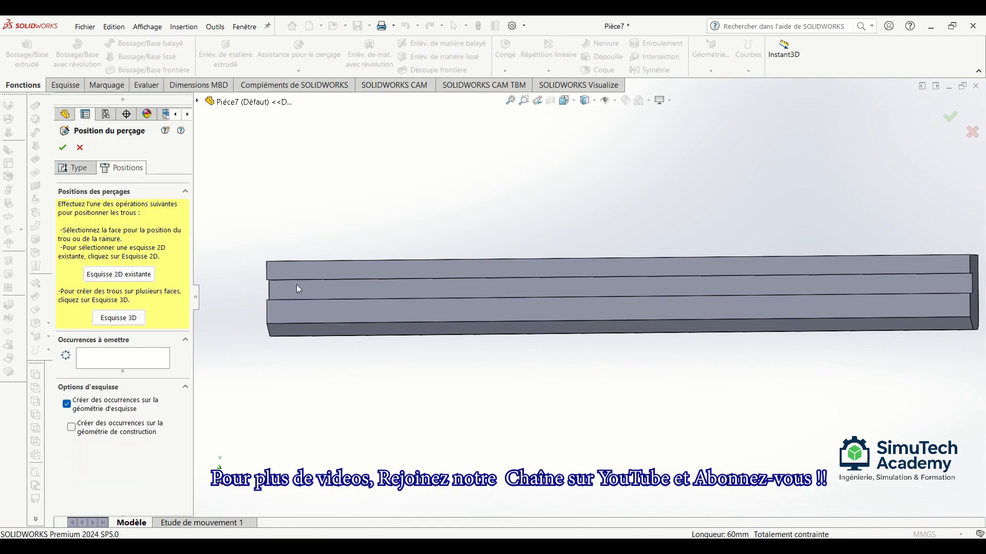
pyautogui.click(308, 288)
pyautogui.scroll(-10, 400, 297)
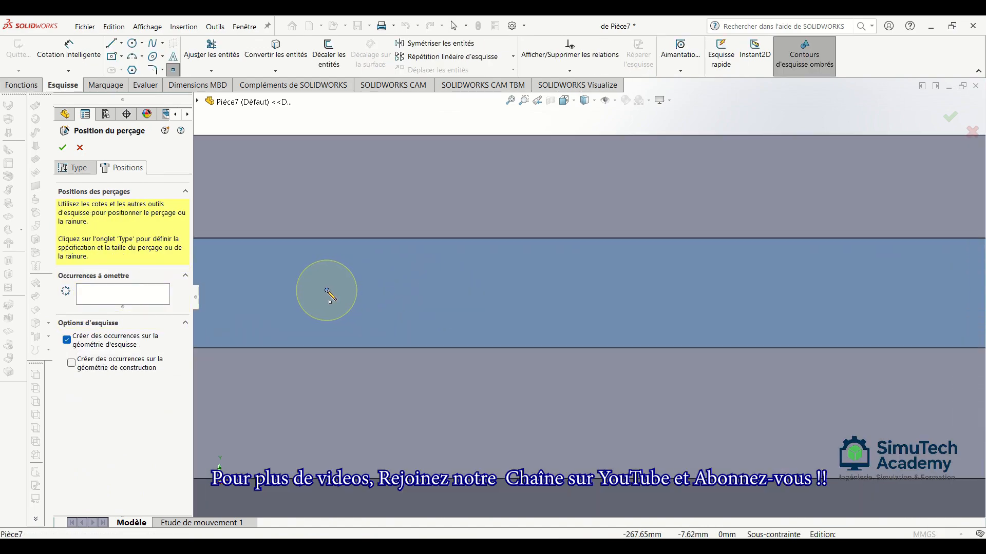
pyautogui.click(327, 291)
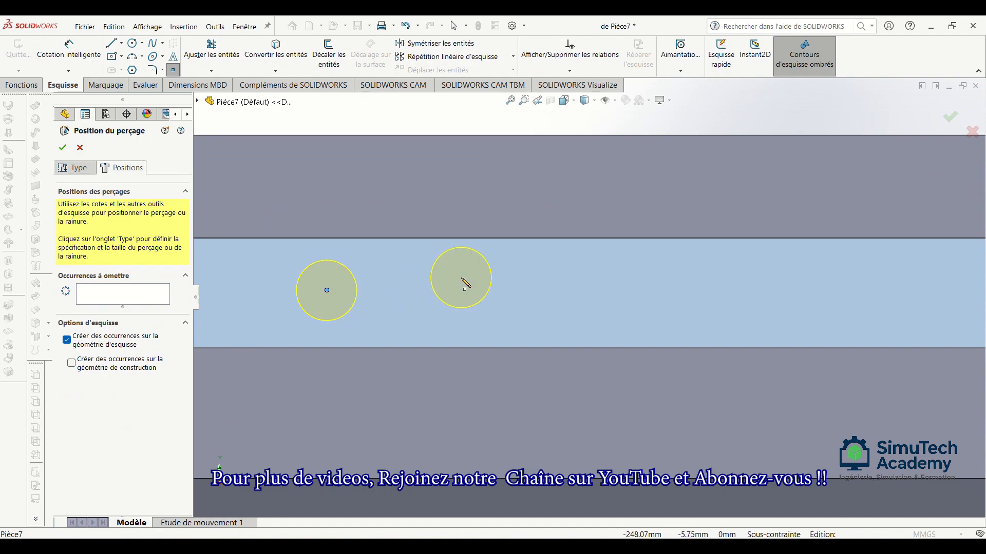
# Dimension the hole's centre 25 mm from the bar's left end edge
pyautogui.scroll(1, 461, 277)
pyautogui.press('Escape')
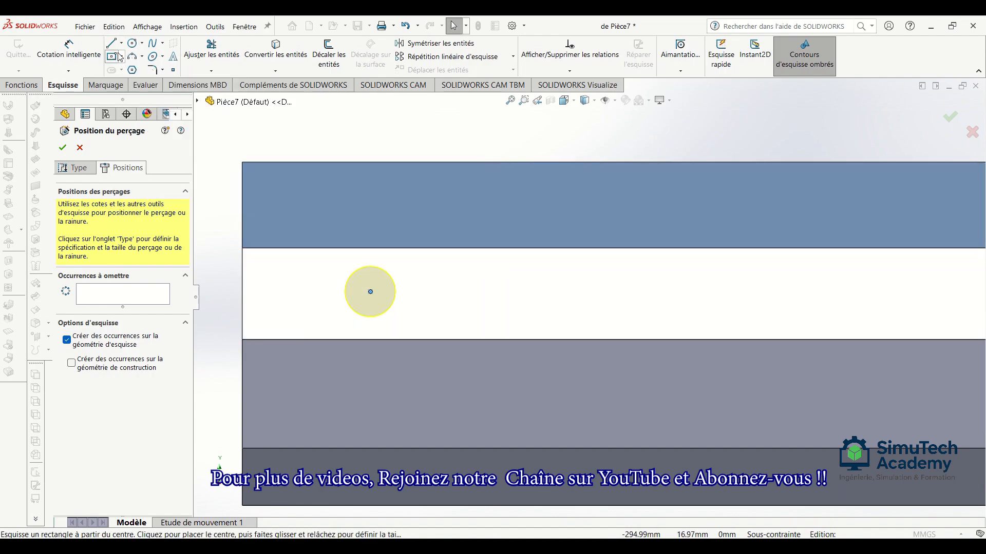
pyautogui.click(69, 52)
pyautogui.scroll(1, 298, 288)
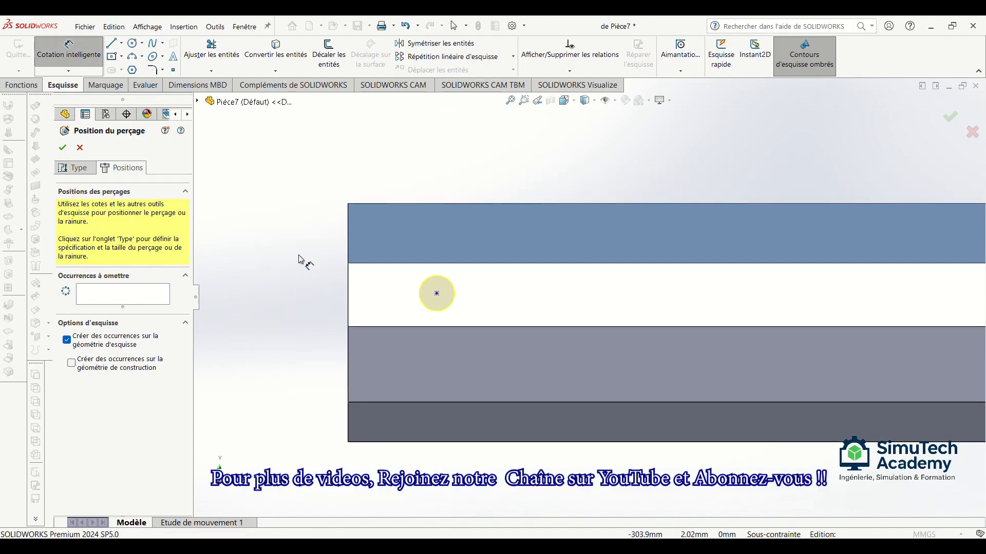
pyautogui.click(351, 245)
pyautogui.click(436, 294)
pyautogui.click(390, 172)
pyautogui.write('25')
pyautogui.press('Return')
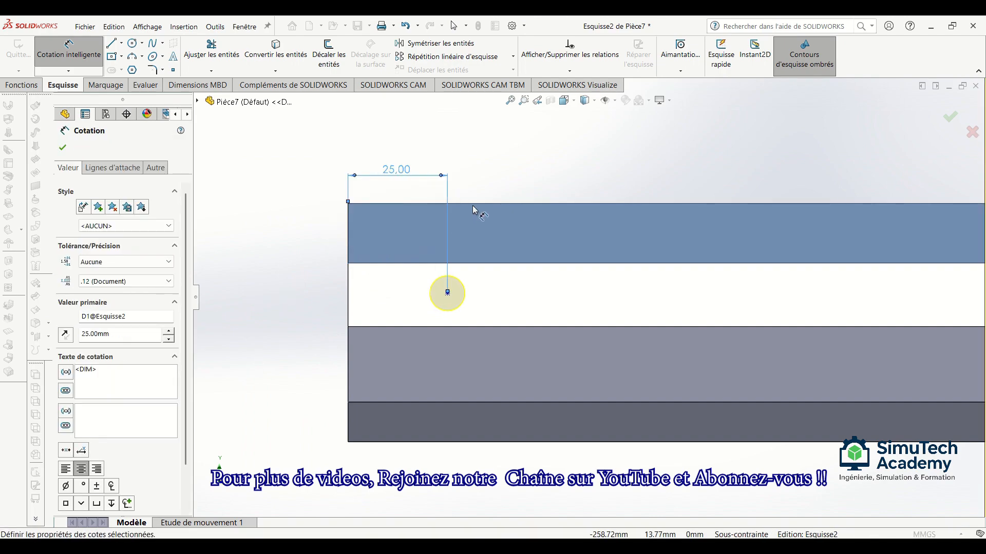
# Dimension the hole's centre 23 mm below the bar's upper edge and finish the tapped hole
pyautogui.click(472, 204)
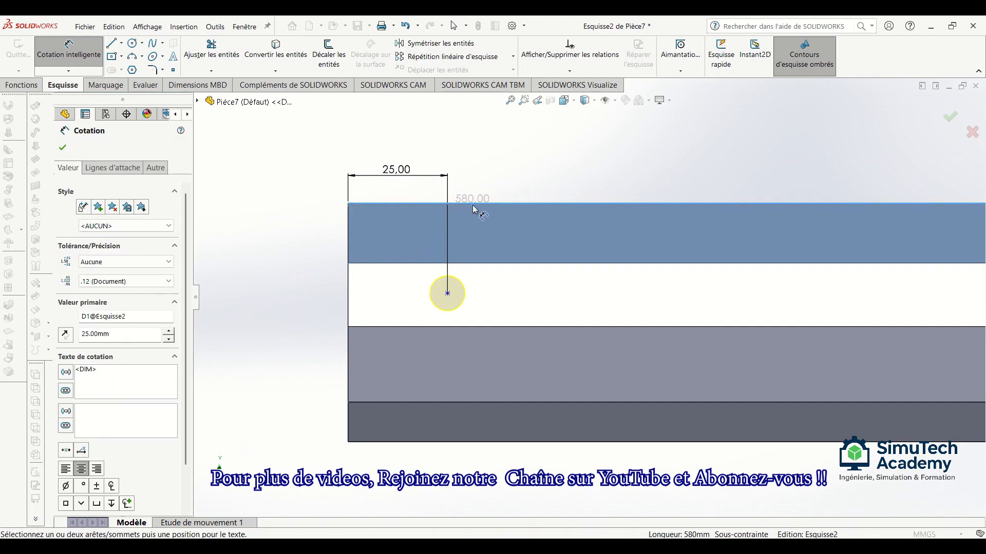
pyautogui.click(431, 291)
pyautogui.click(295, 336)
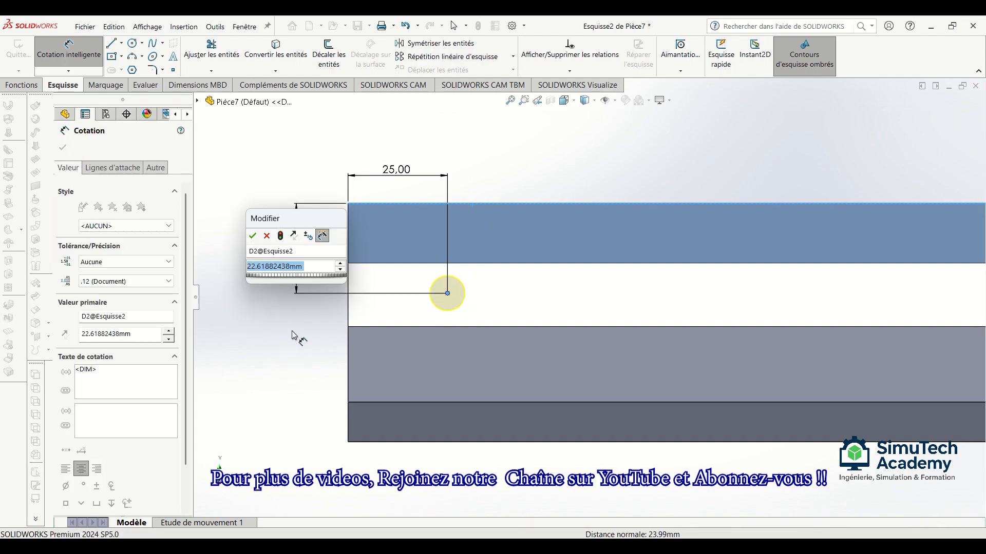
pyautogui.write('23')
pyautogui.press('Return')
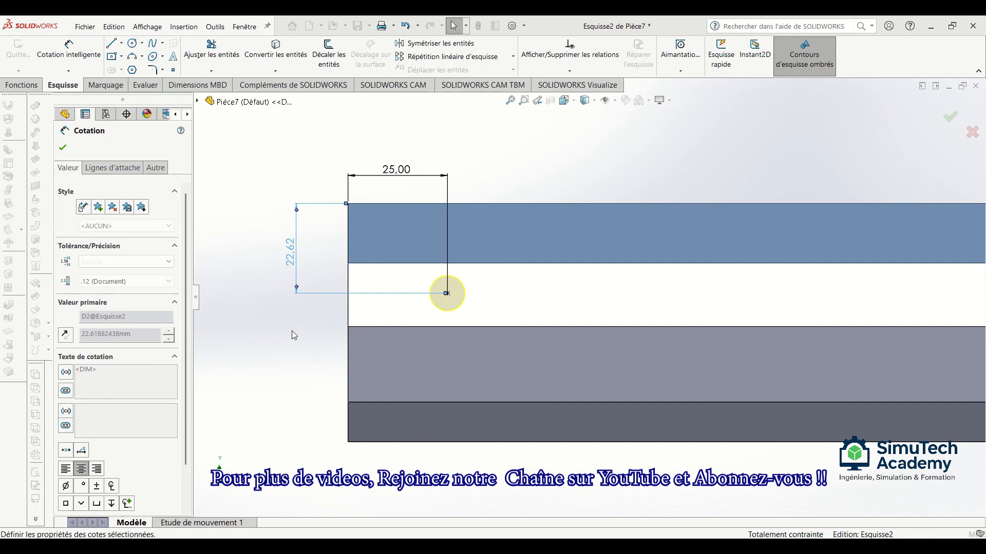
pyautogui.click(950, 118)
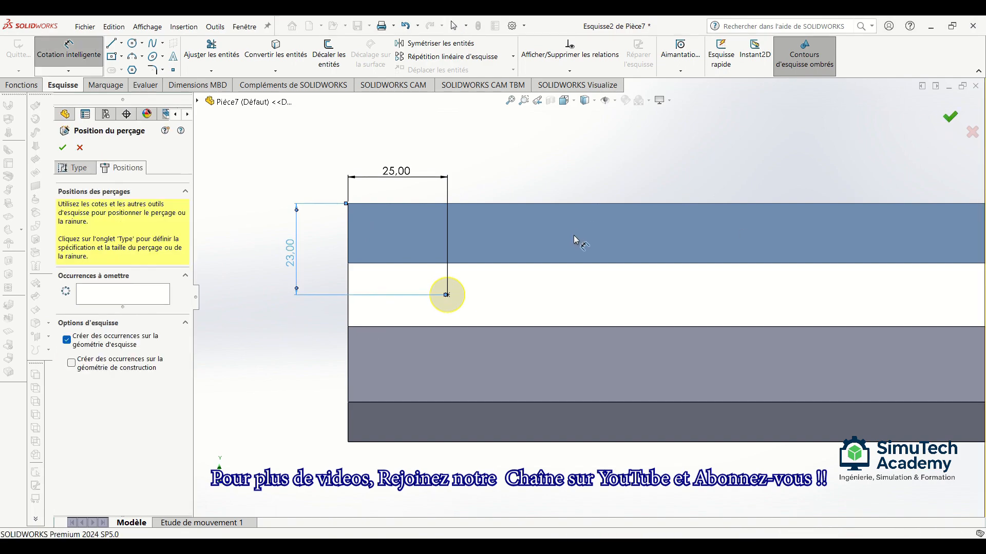
# Start a linear pattern of the M10x1.25 tapped hole, using the notch's long edge as Direction 1
pyautogui.moveTo(478, 325); pyautogui.dragTo(502, 253, button='middle')
pyautogui.scroll(-5, 445, 296)
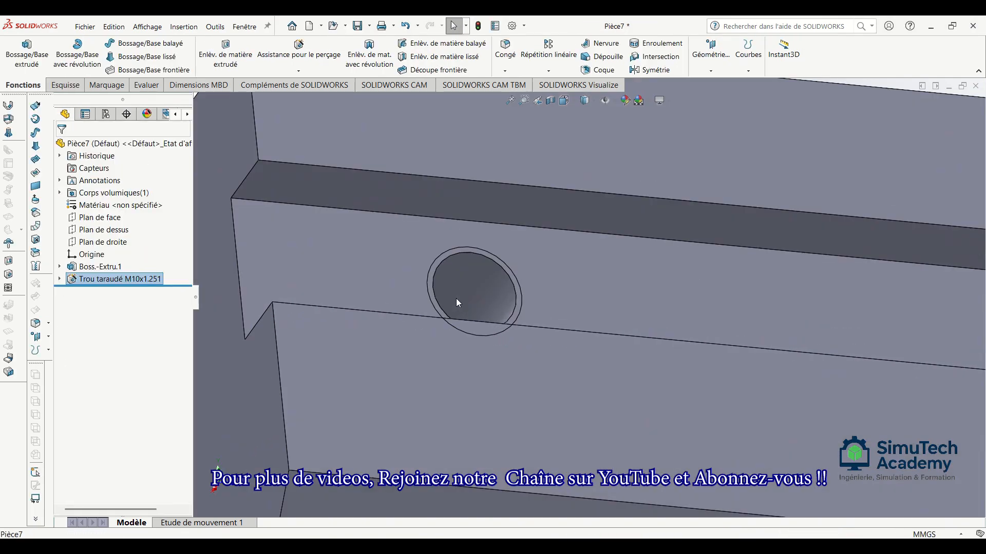
pyautogui.click(456, 298)
pyautogui.rightClick(115, 281)
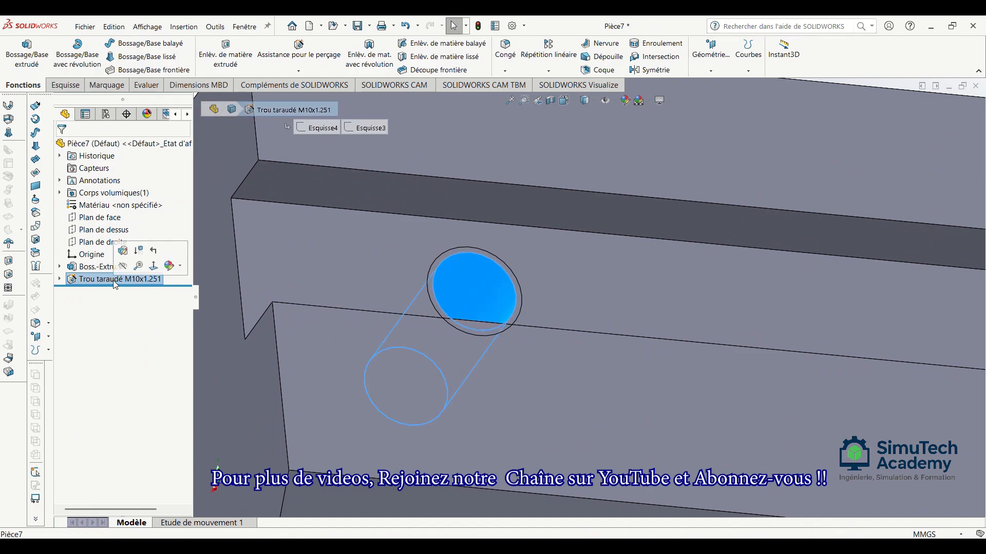
pyautogui.click(198, 218)
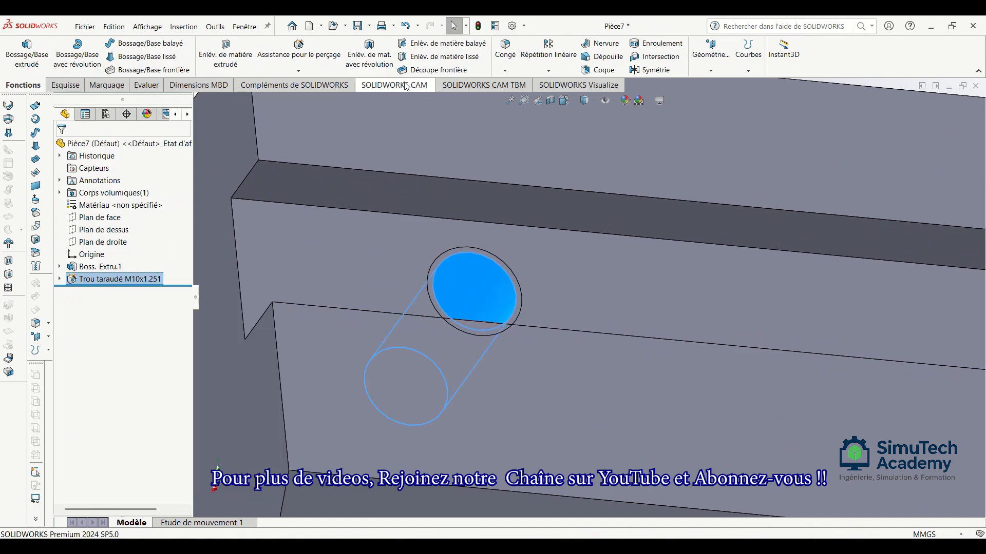
pyautogui.click(563, 68)
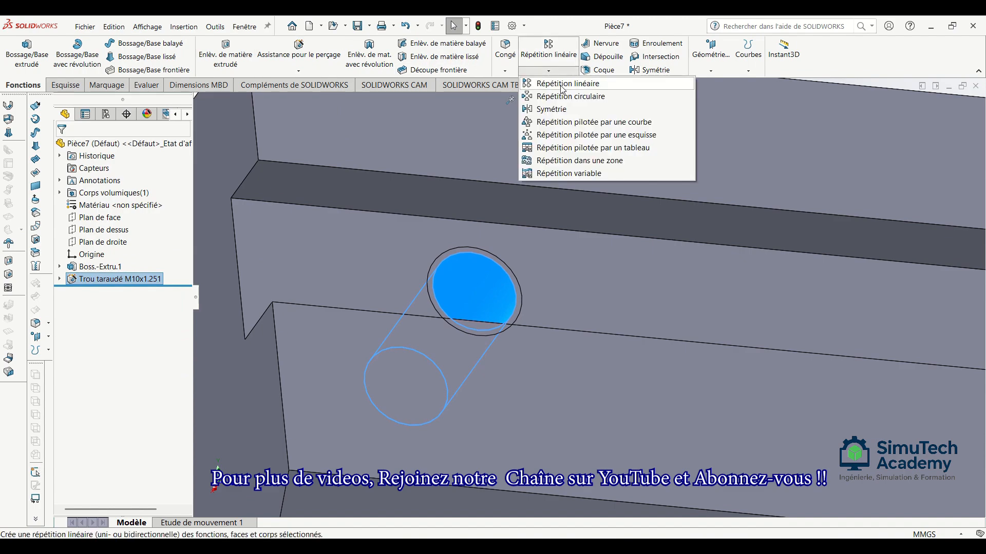
pyautogui.click(565, 83)
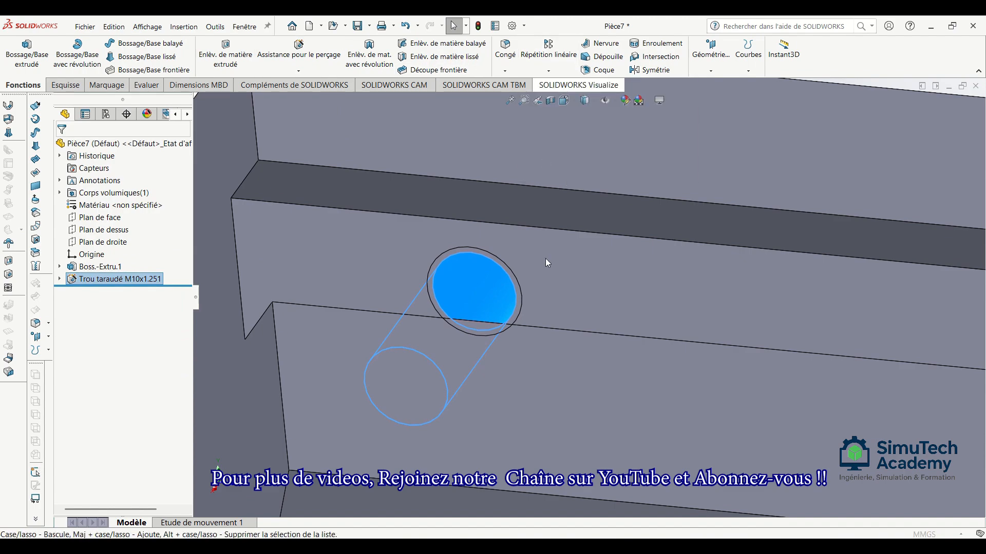
pyautogui.click(554, 189)
pyautogui.scroll(3, 642, 277)
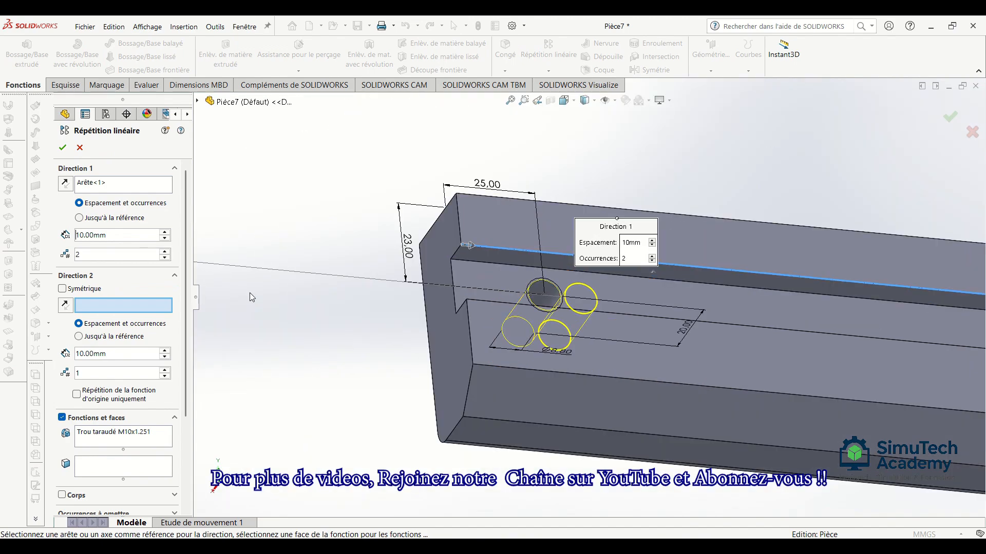
# Set the pattern's spacing to 132.5 mm with 5 instances and create it along the bar
pyautogui.doubleClick(120, 237)
pyautogui.write('132.5')
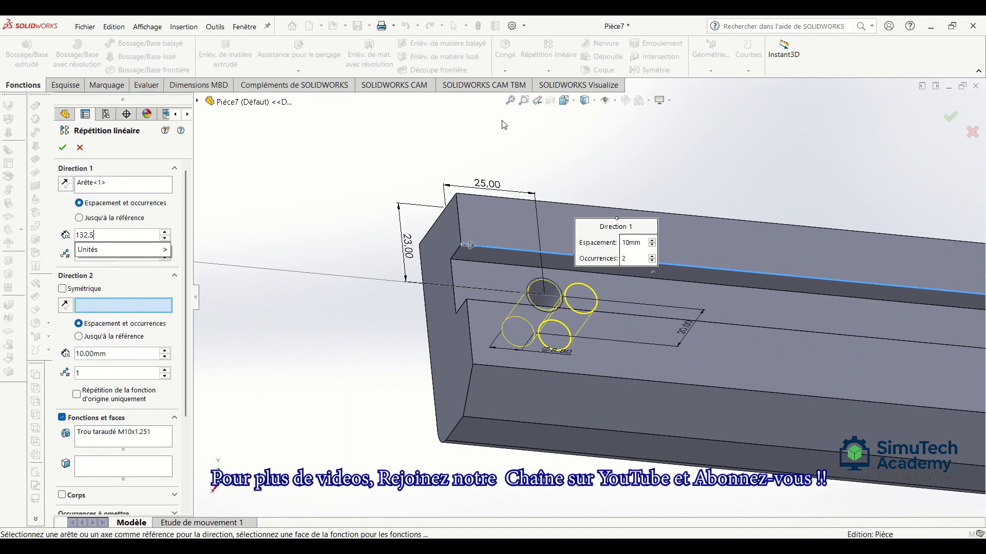
pyautogui.press('Return')
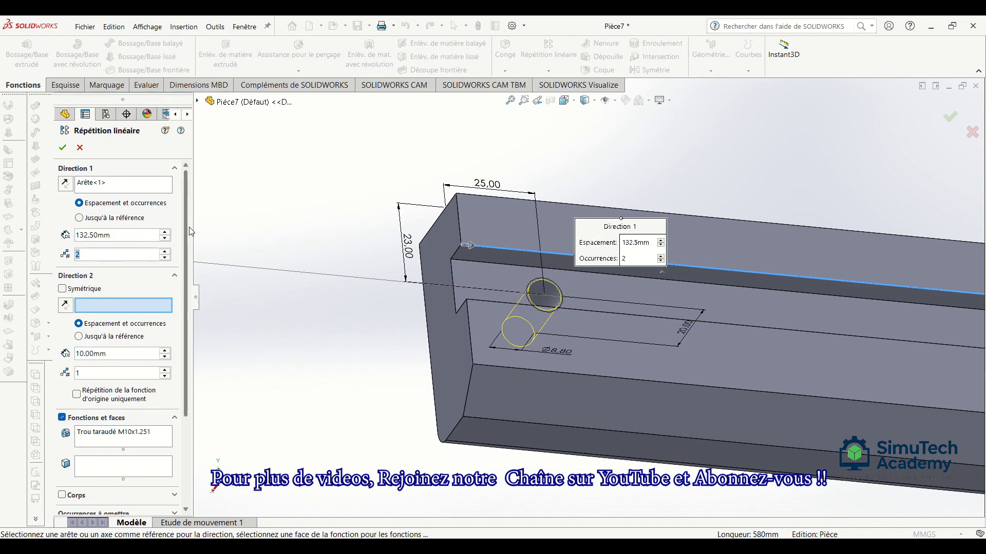
pyautogui.write('5')
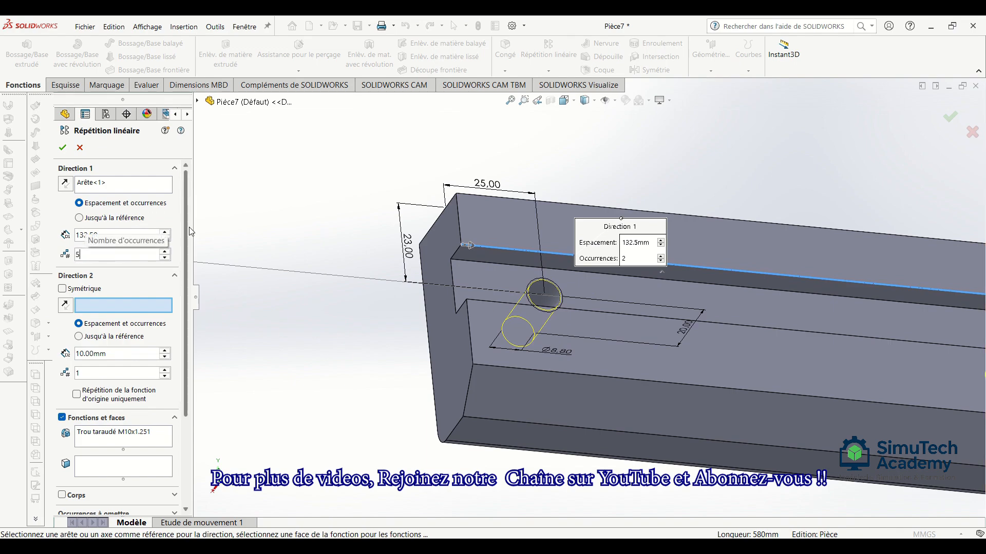
pyautogui.scroll(5, 525, 217)
pyautogui.scroll(4, 510, 250)
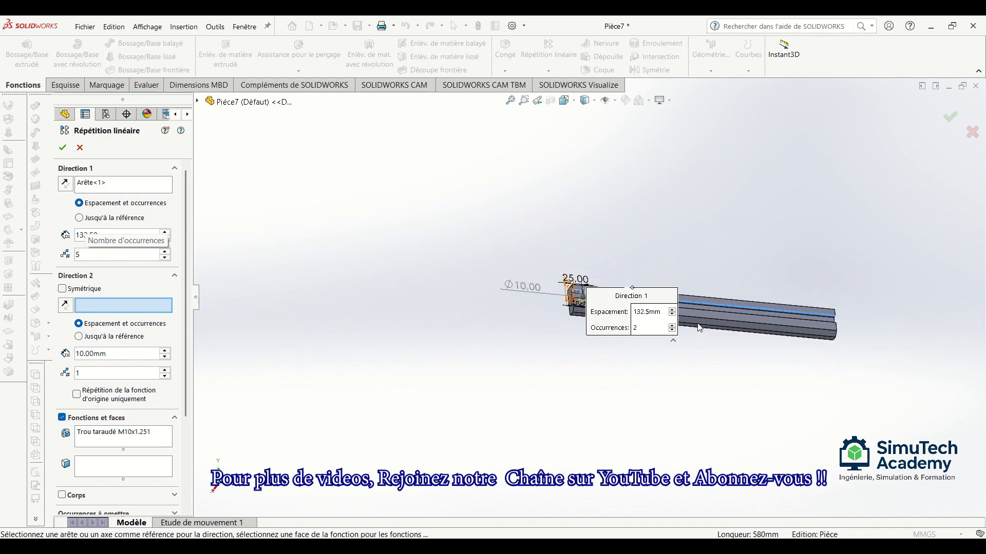
pyautogui.scroll(-3, 791, 316)
pyautogui.scroll(-3, 546, 224)
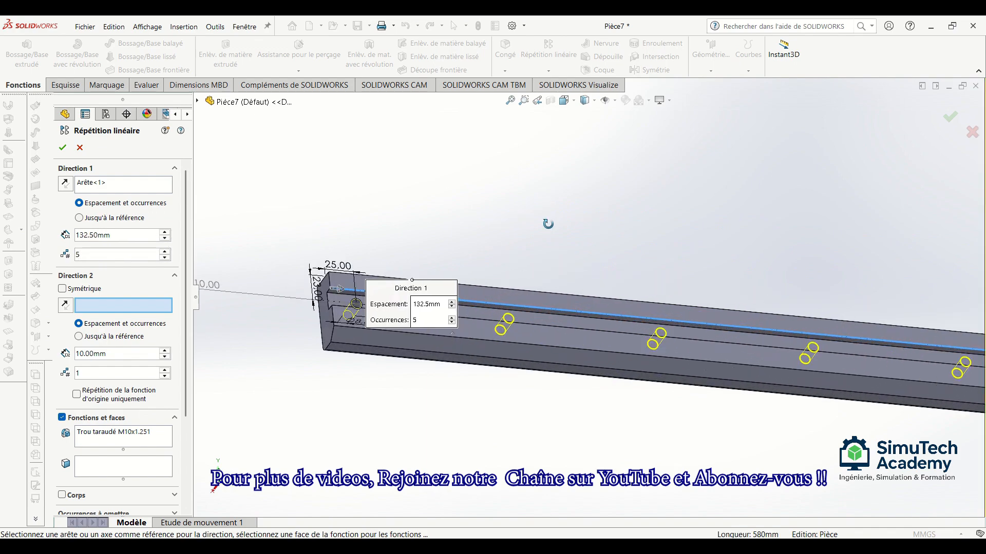
pyautogui.click(62, 148)
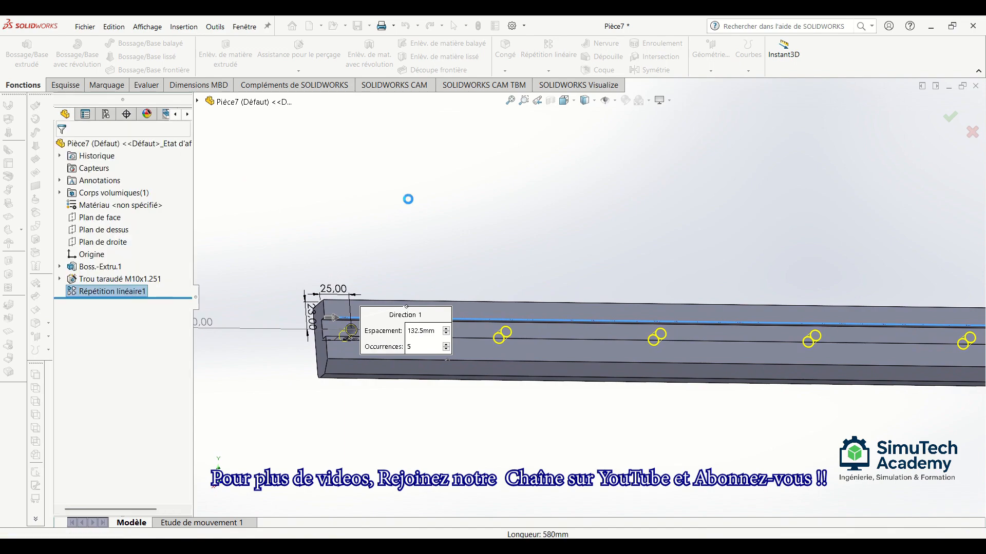
# Save the part in the 3D folder as "Tutoriel 3 _ Exercice 3_13", reusing the Exercice 3_12 file name as the base
pyautogui.scroll(3, 477, 275)
pyautogui.moveTo(476, 276); pyautogui.dragTo(491, 296, button='middle')
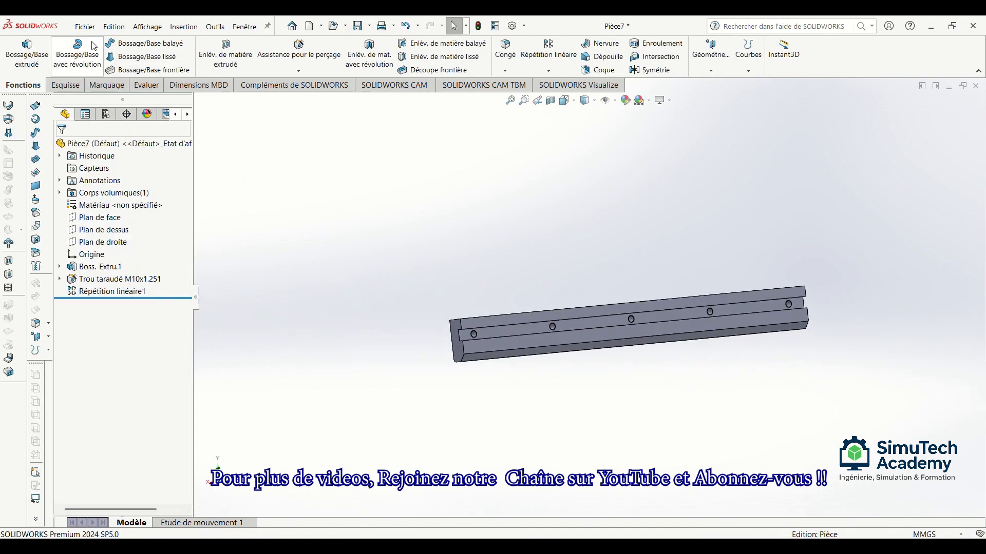
pyautogui.click(85, 27)
pyautogui.click(118, 160)
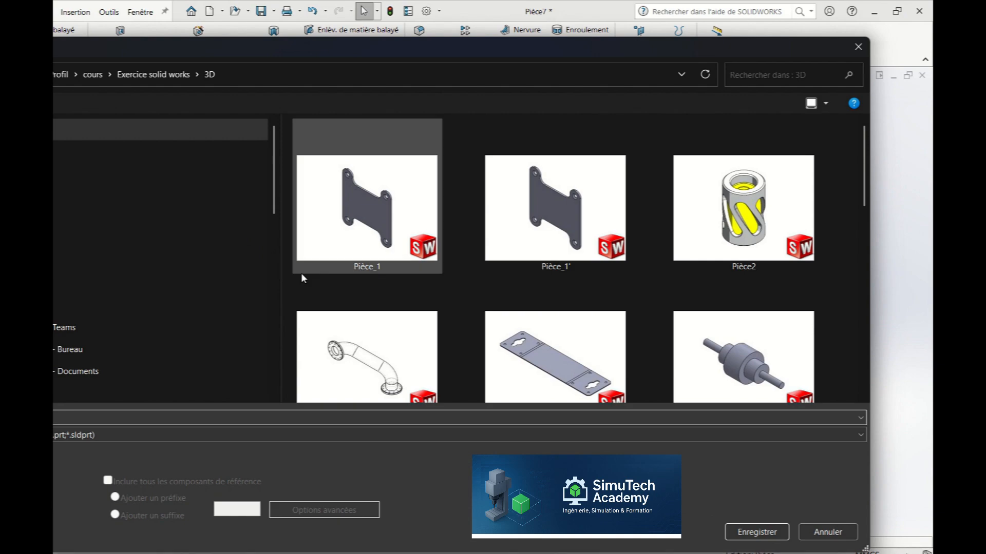
pyautogui.scroll(-10, 584, 317)
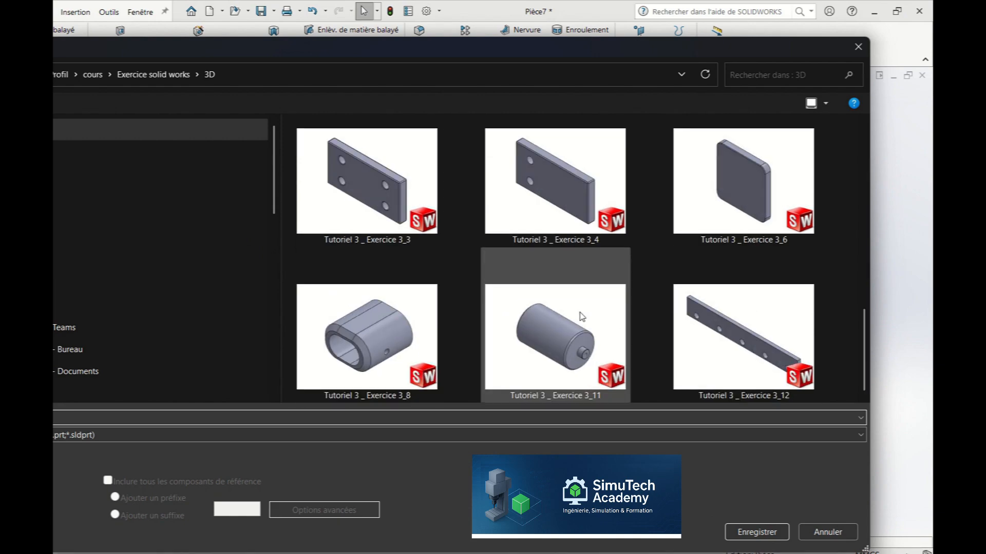
pyautogui.click(702, 355)
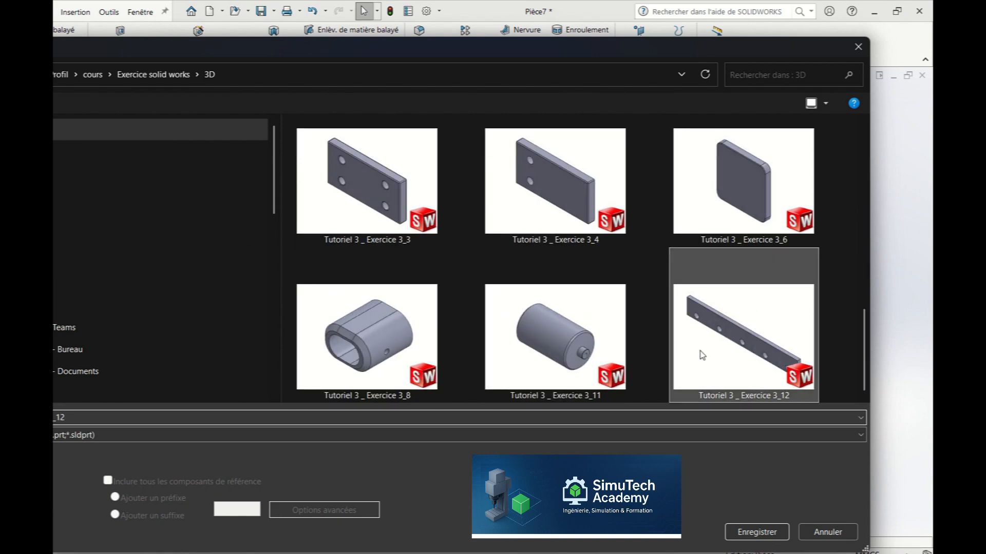
pyautogui.click(78, 418)
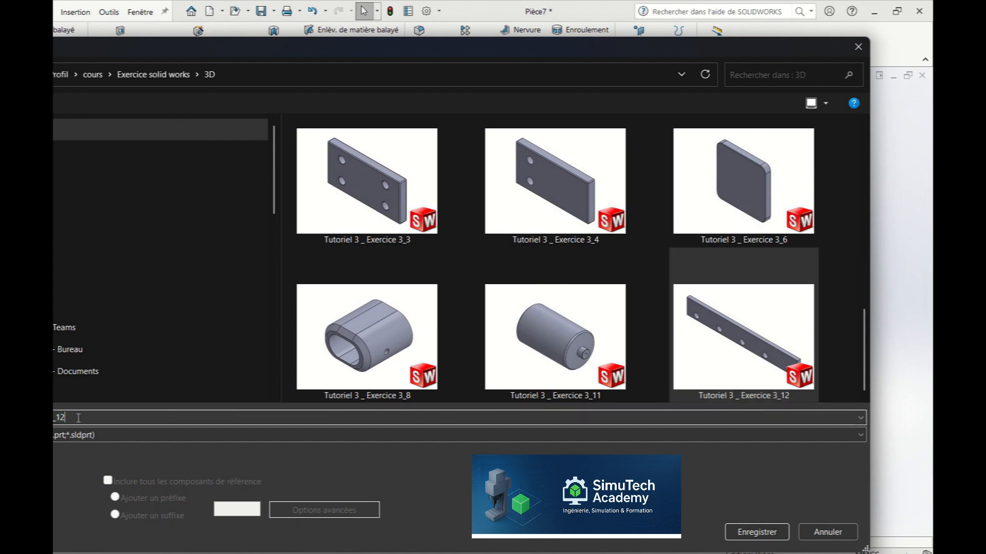
pyautogui.press('BackSpace')
pyautogui.write('3')
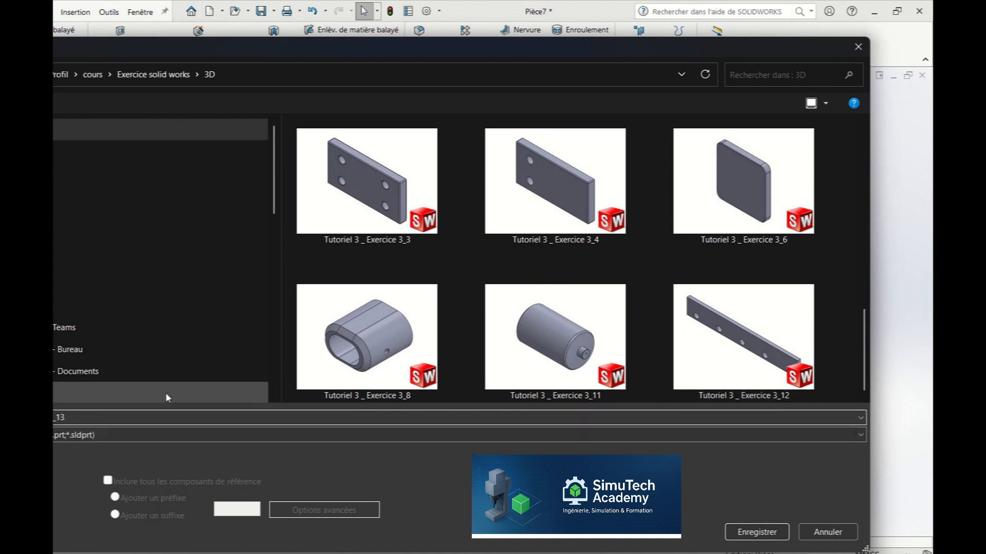
pyautogui.click(749, 532)
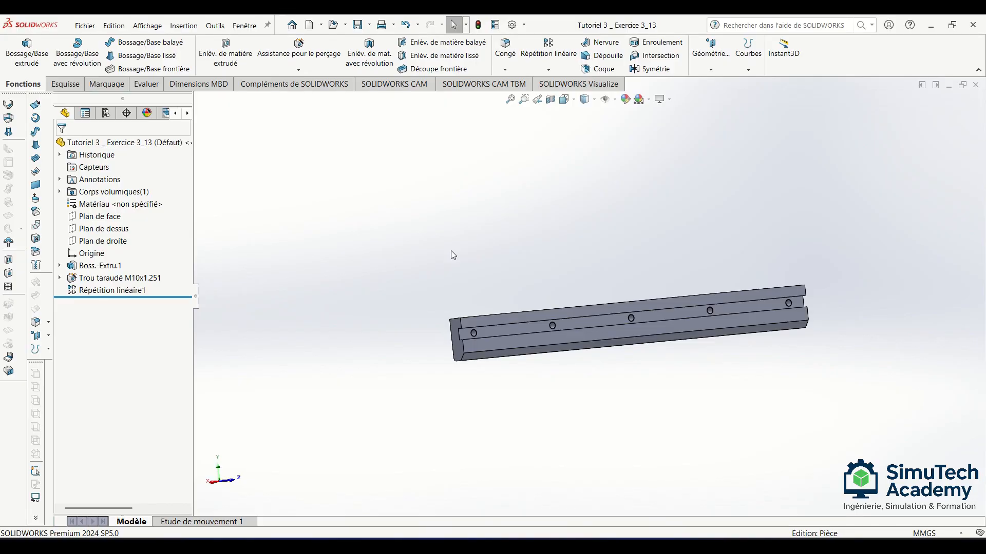